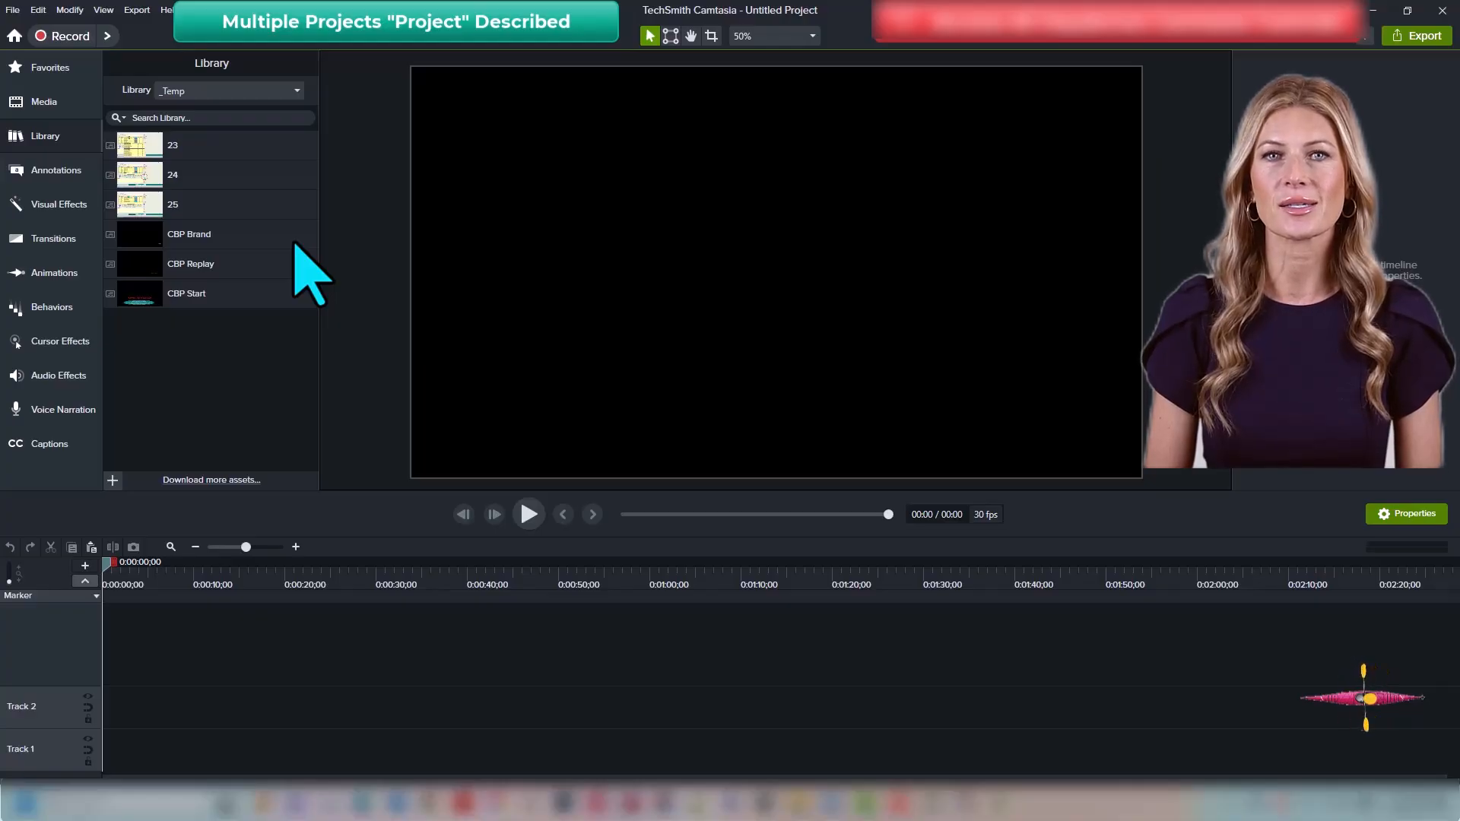
Step: Open the Tutorial group at the end of the main timeline for editing
click(90, 141)
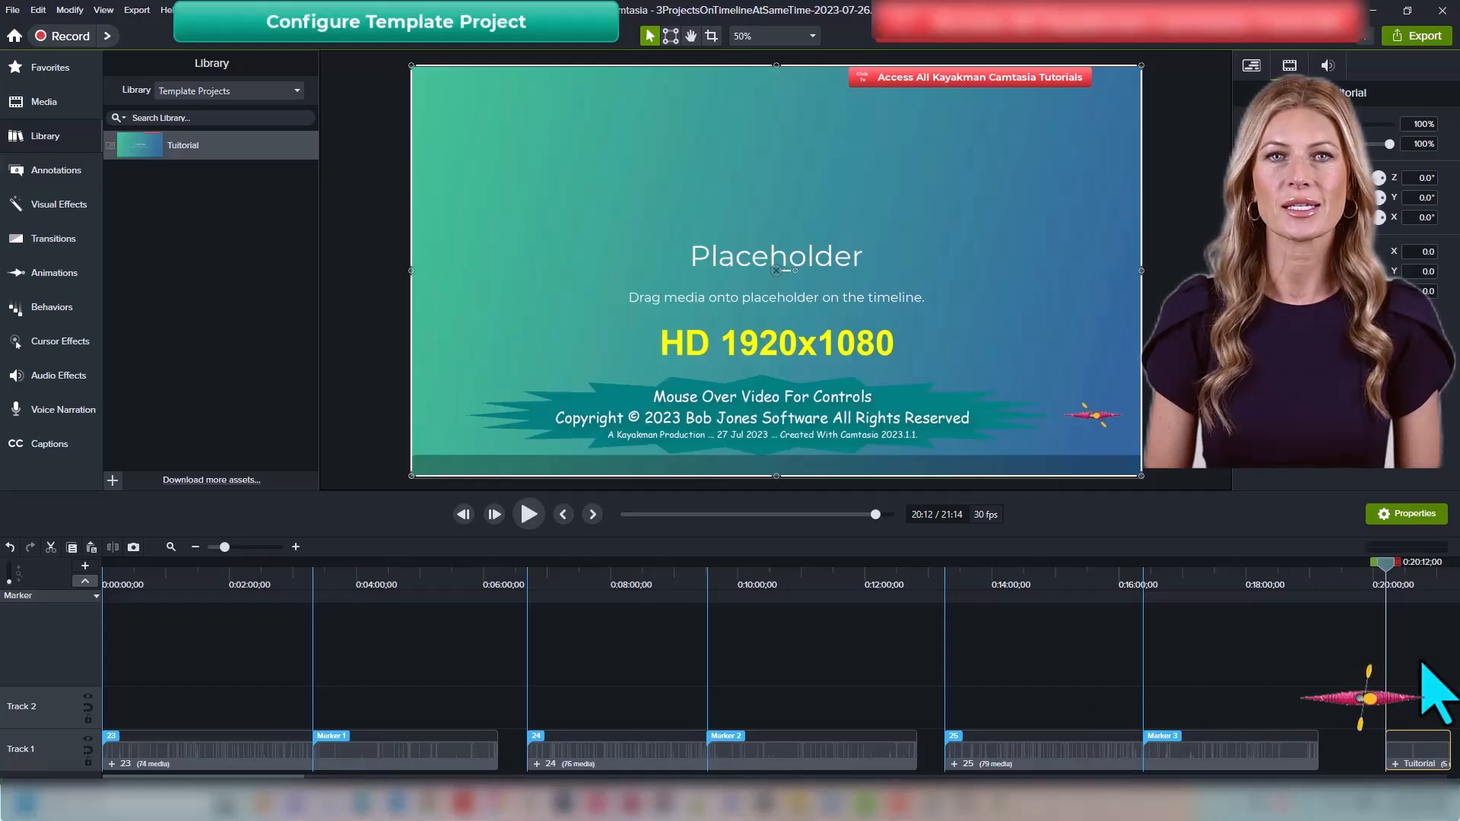
key(ctrl+shift+End)
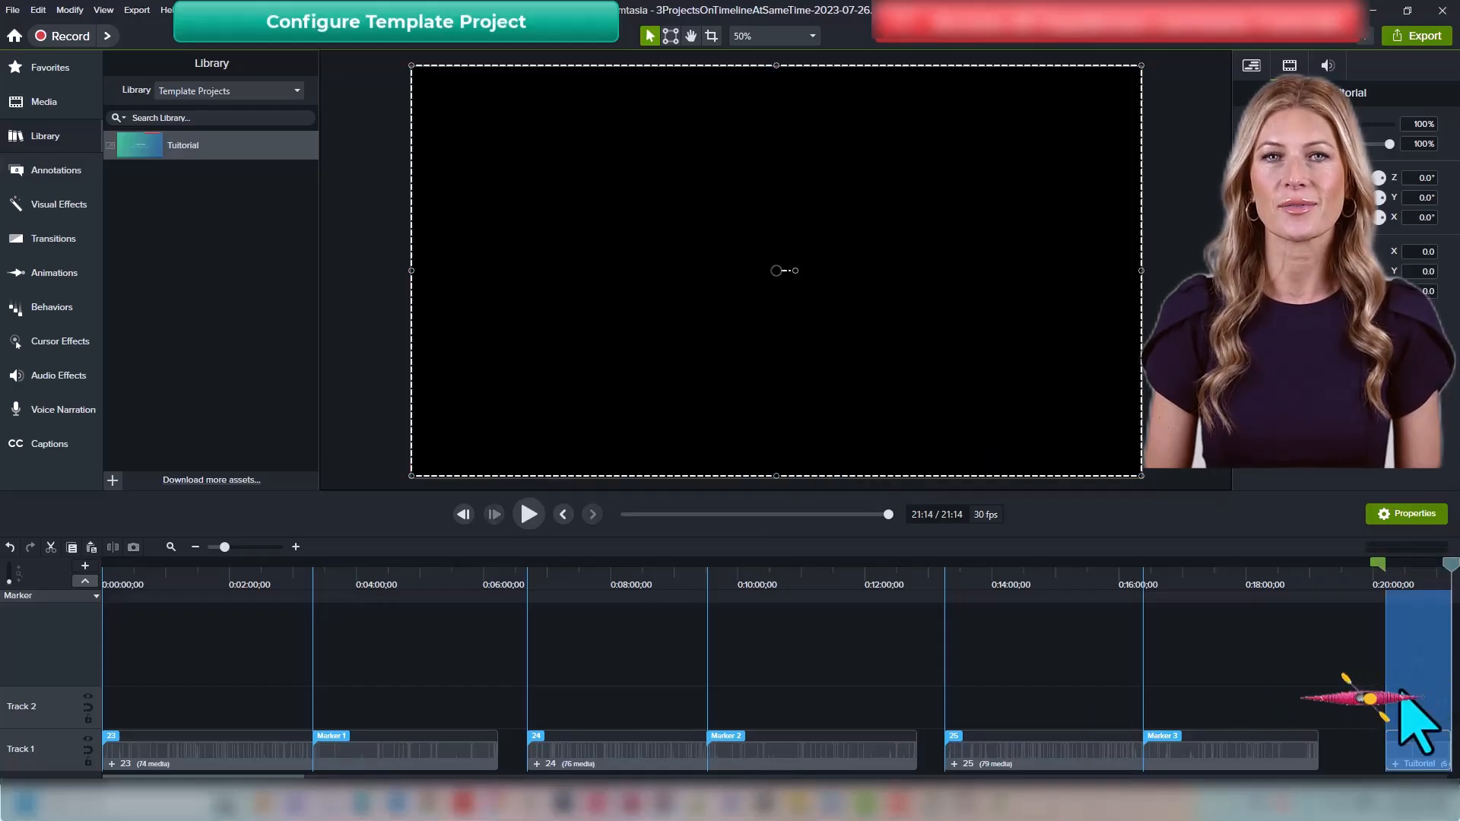
key(ctrl+shift+8)
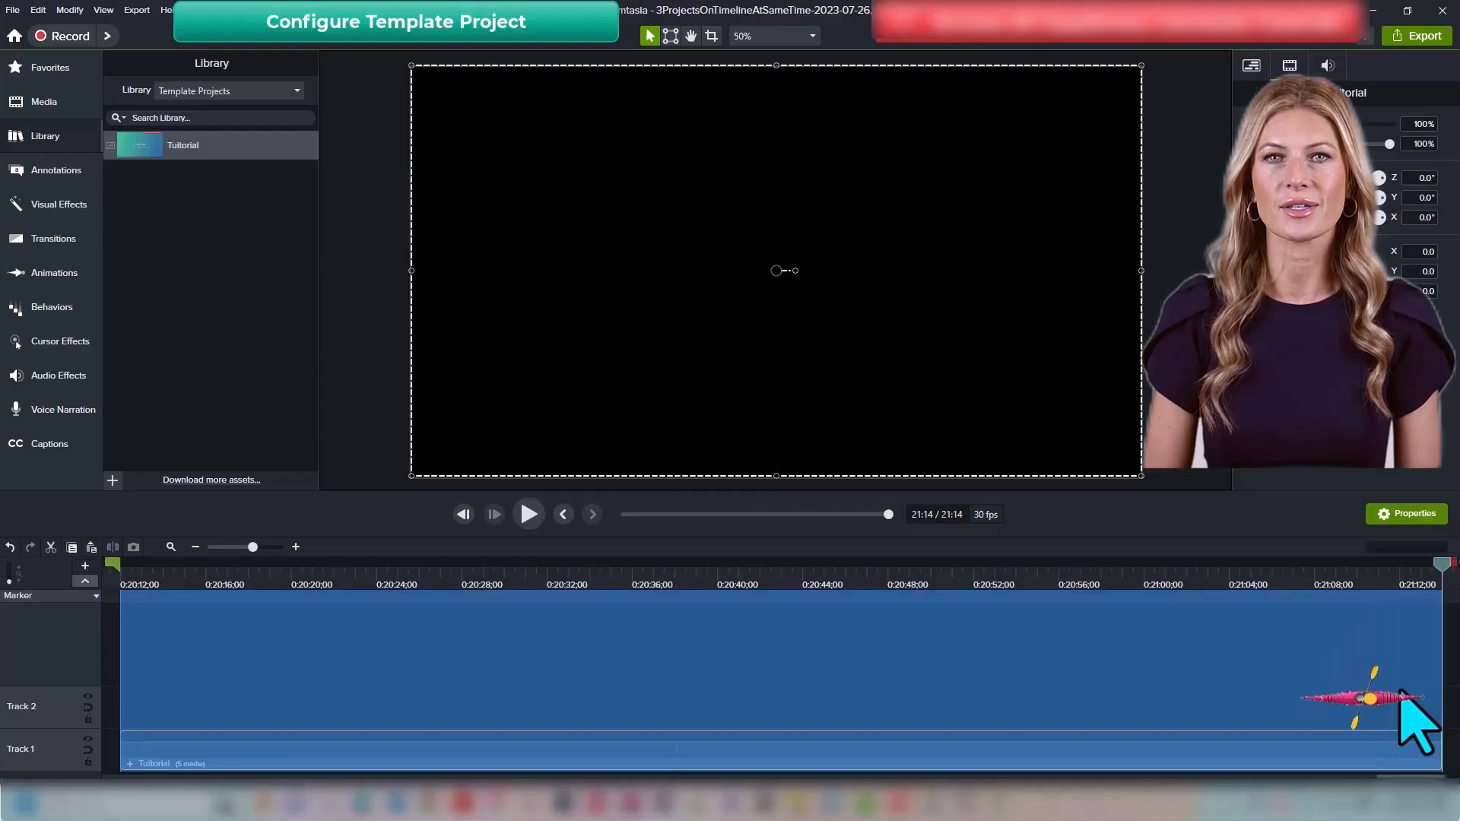
key(ctrl+shift+d)
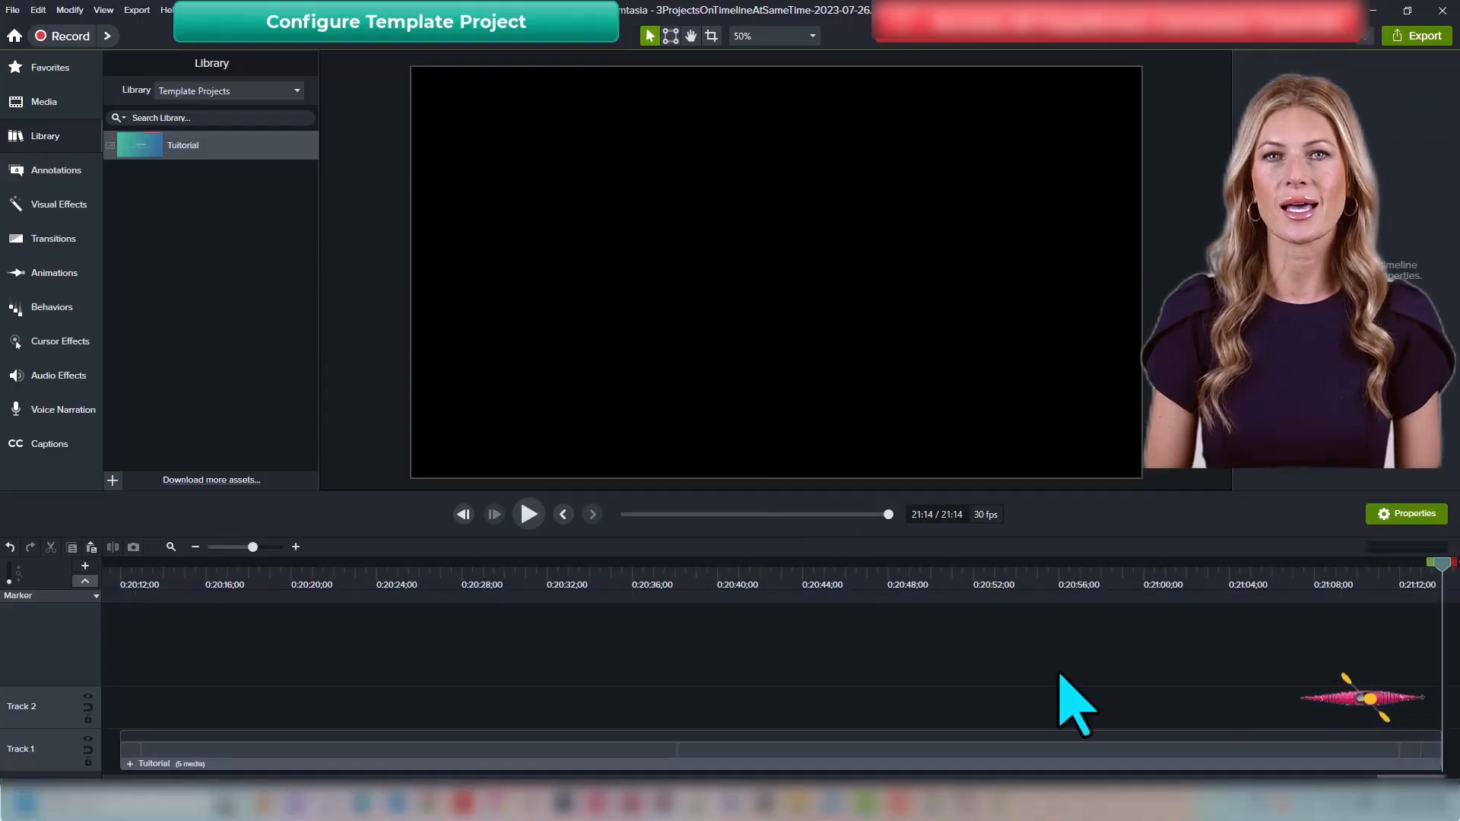
click(184, 749)
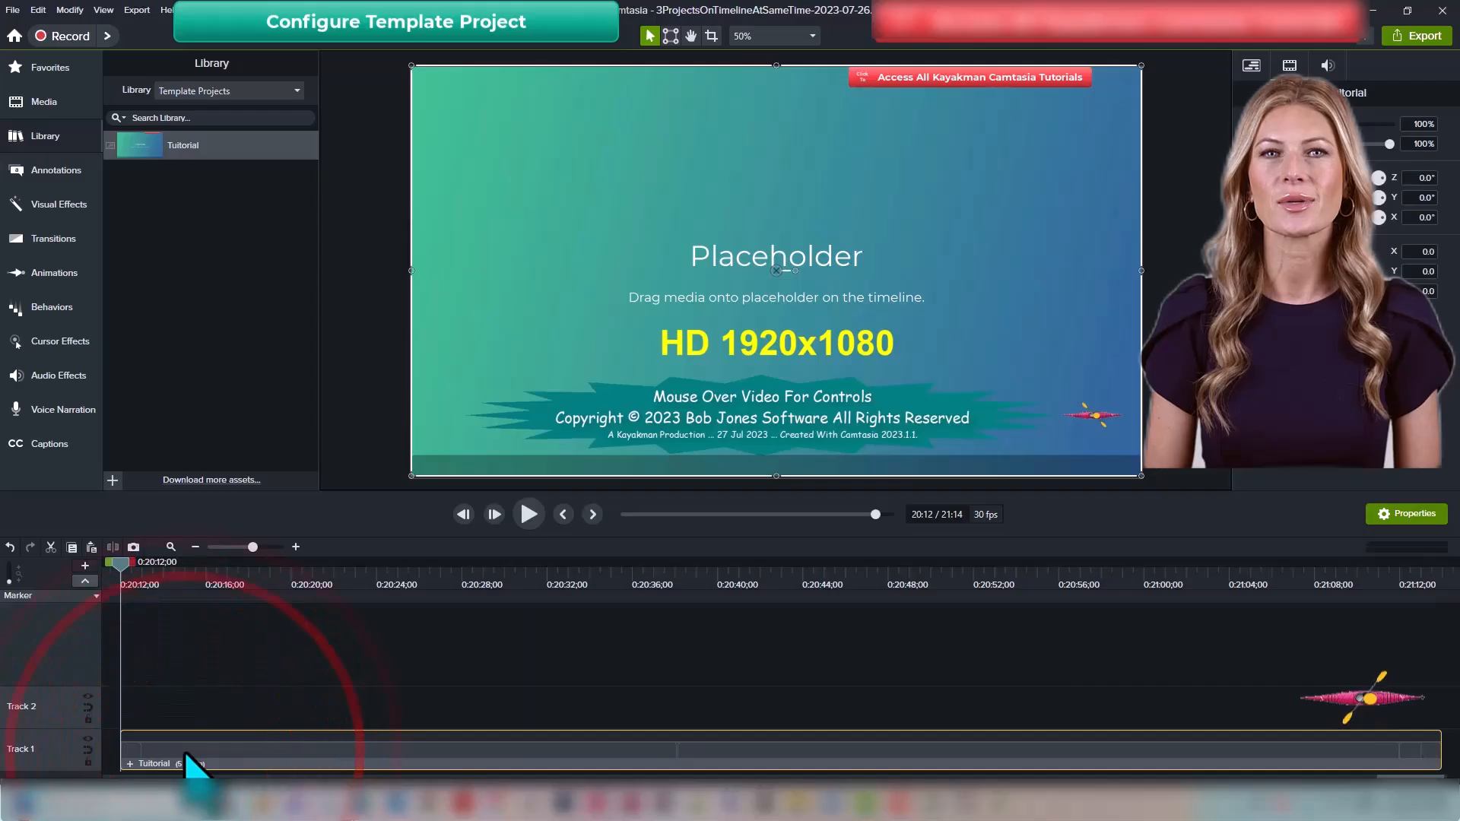
double_click(313, 757)
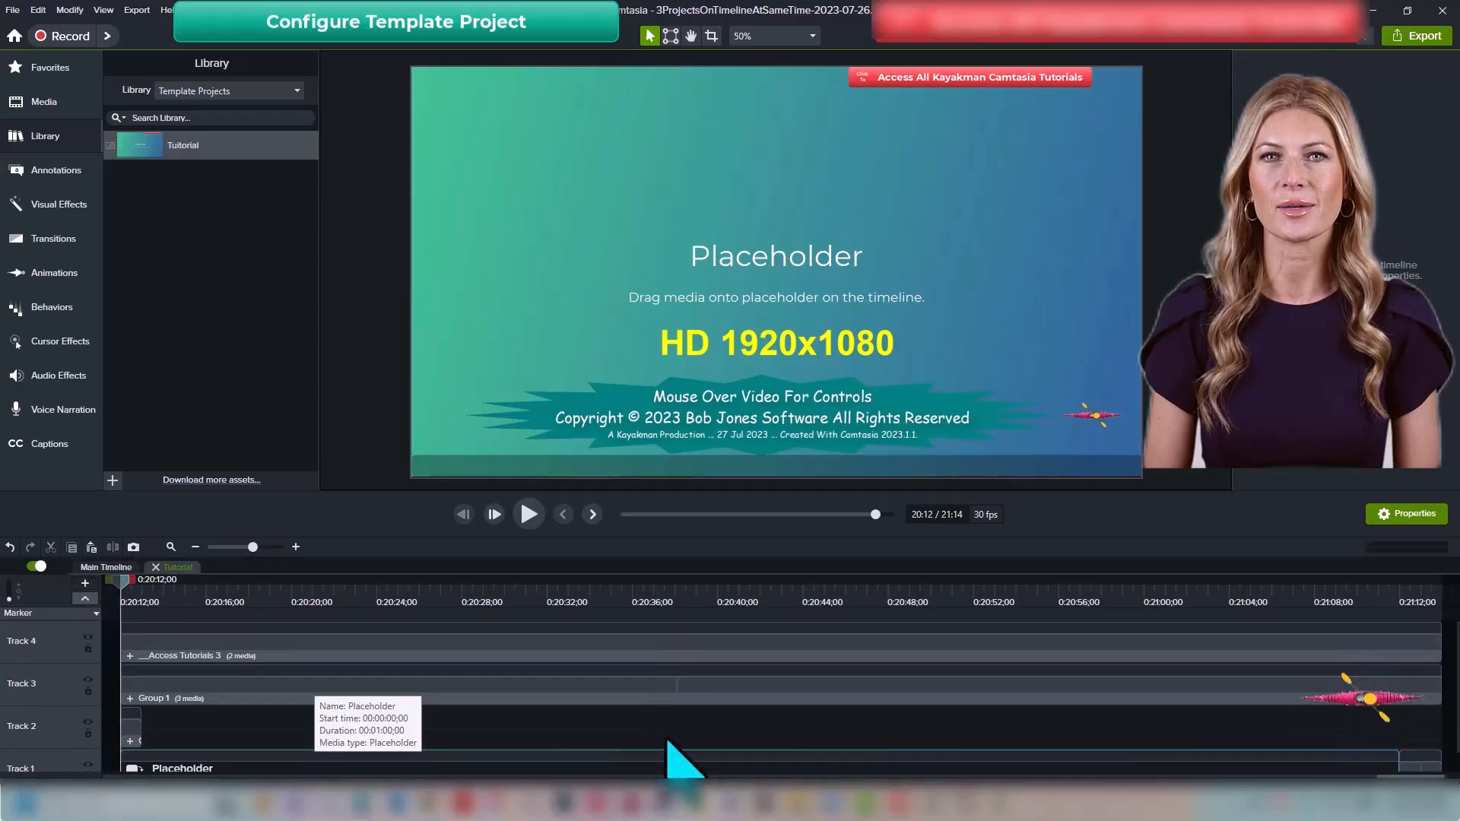
Step: Delete the Placeholder clip from Track 1 inside the Tutorial group
scroll(684, 759, down, 1)
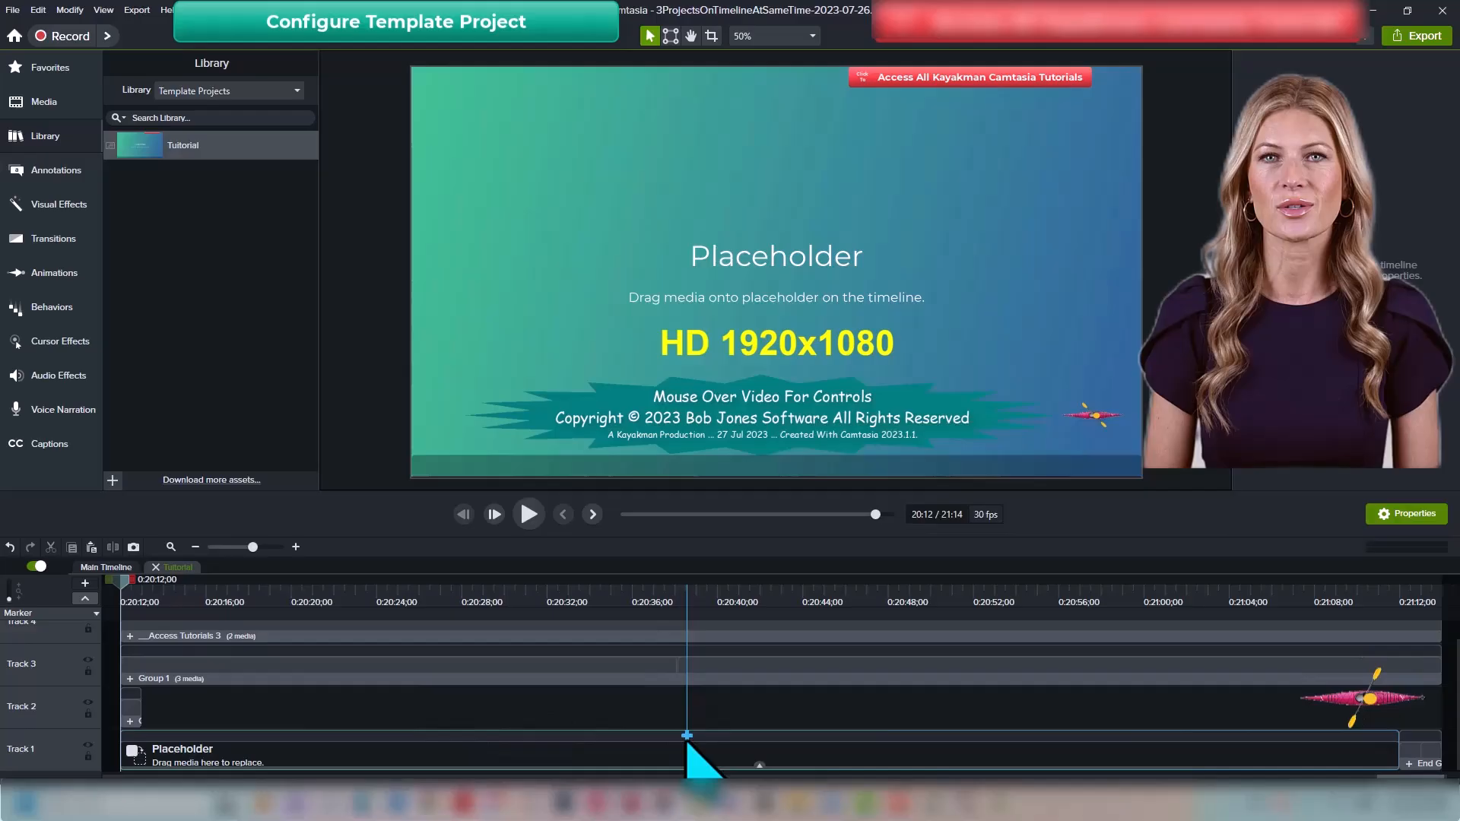
click(476, 753)
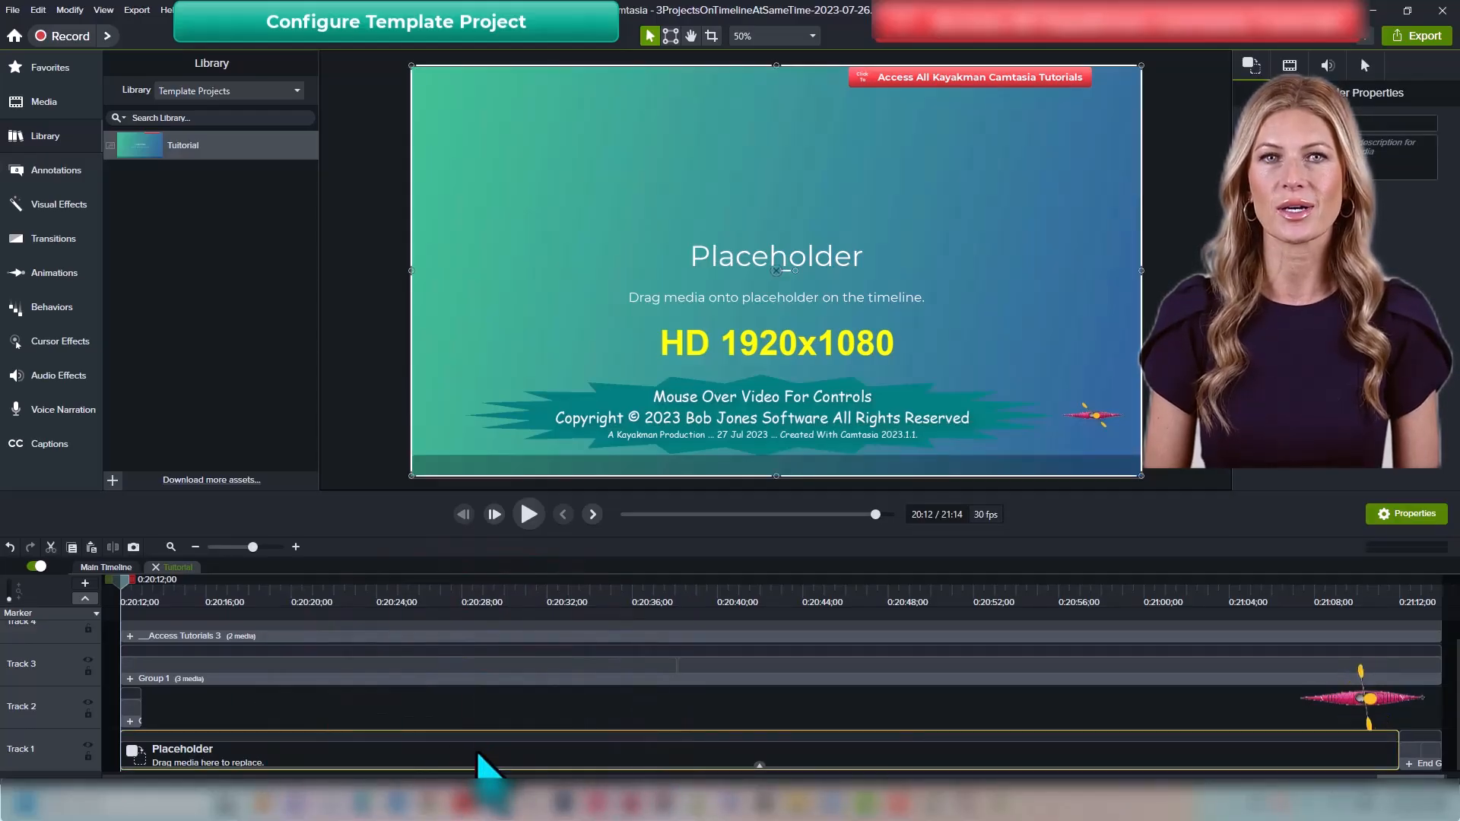
mouse_move(755, 762)
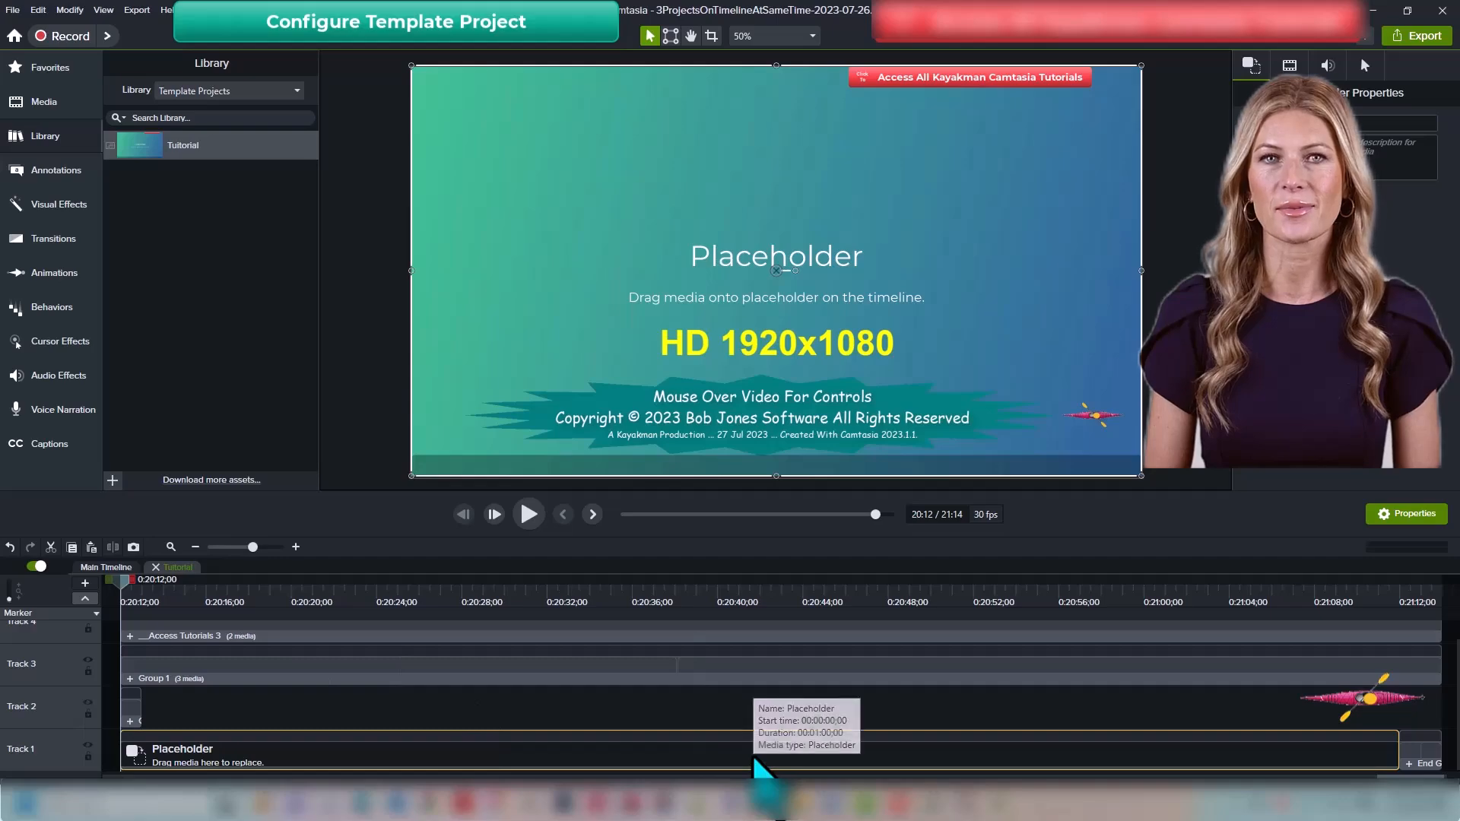
key(Delete)
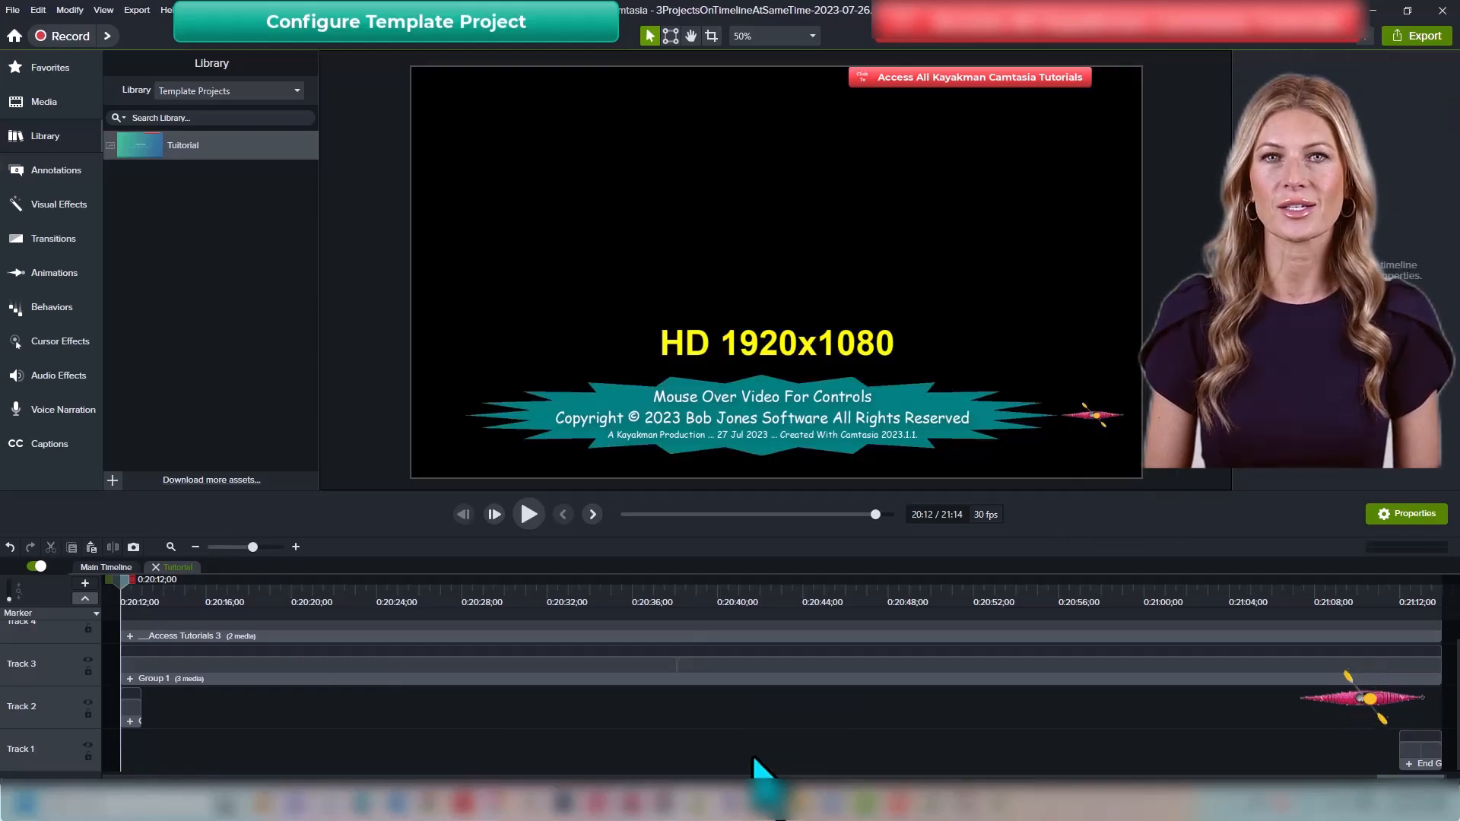
Step: Turn off visibility of Track 3 and Track 4 inside the group and return to the main timeline
scroll(751, 753, up, 1)
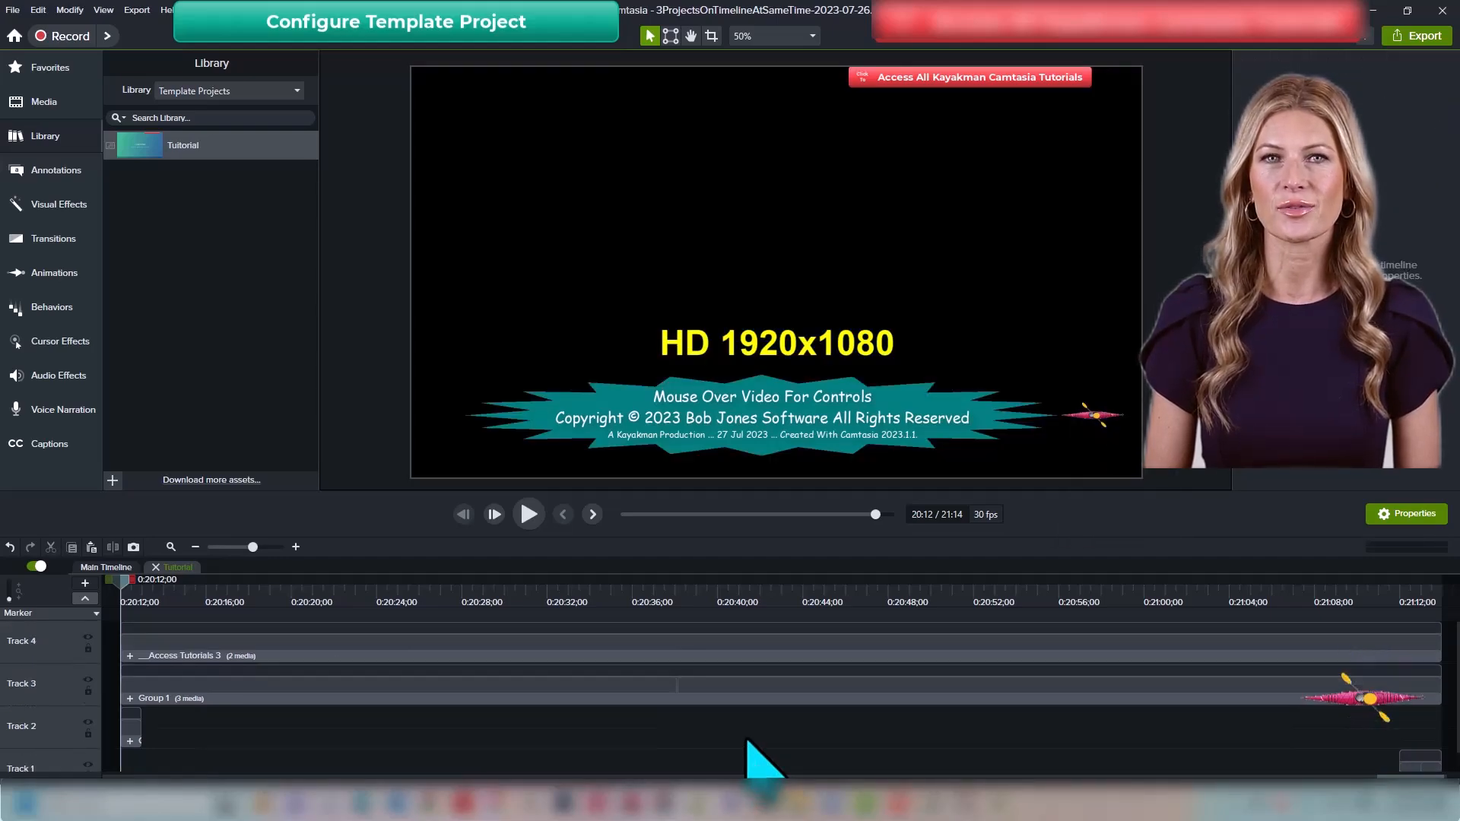
click(88, 679)
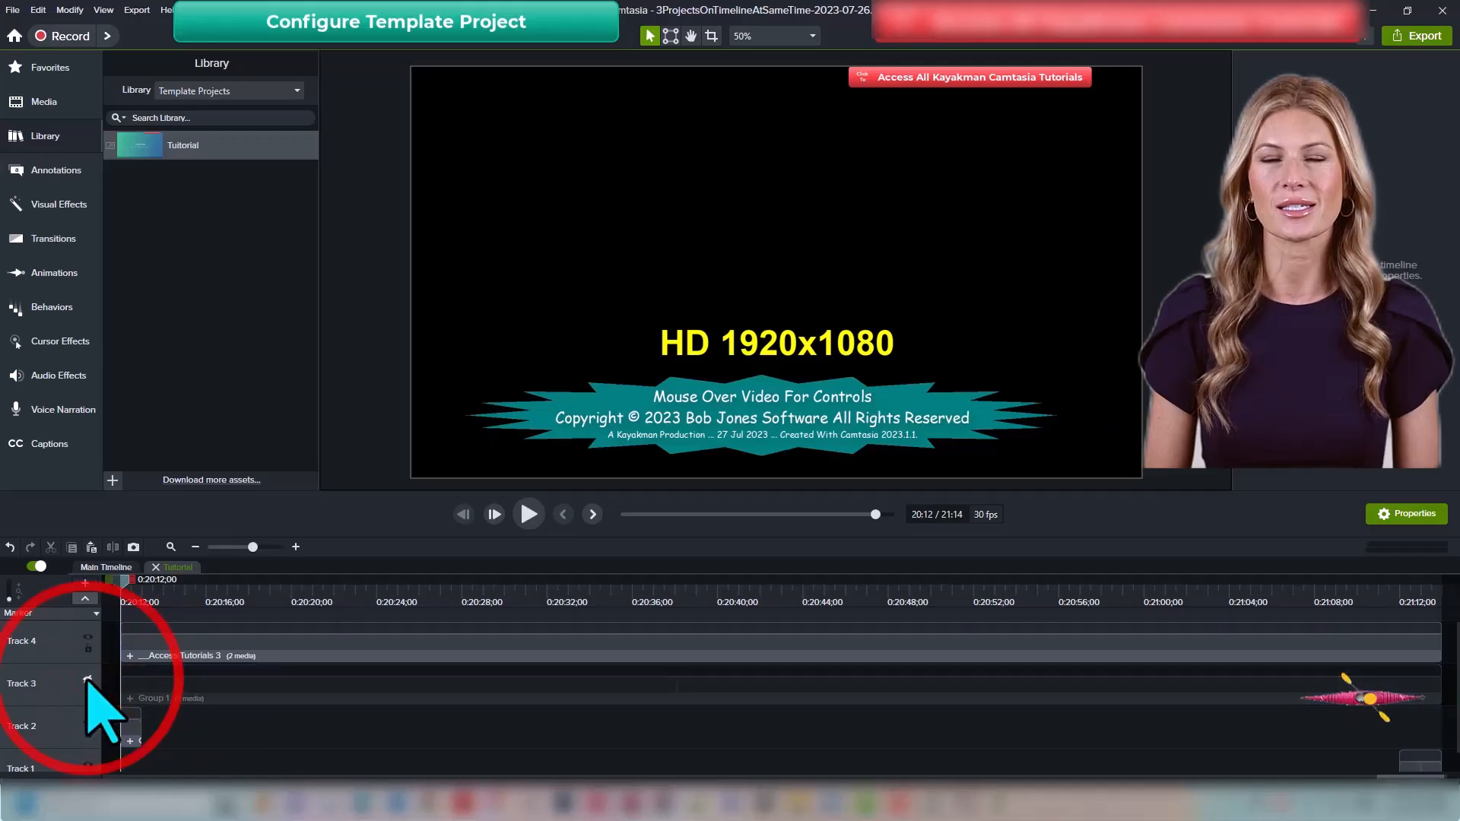
click(88, 636)
key(ctrl+shift+u)
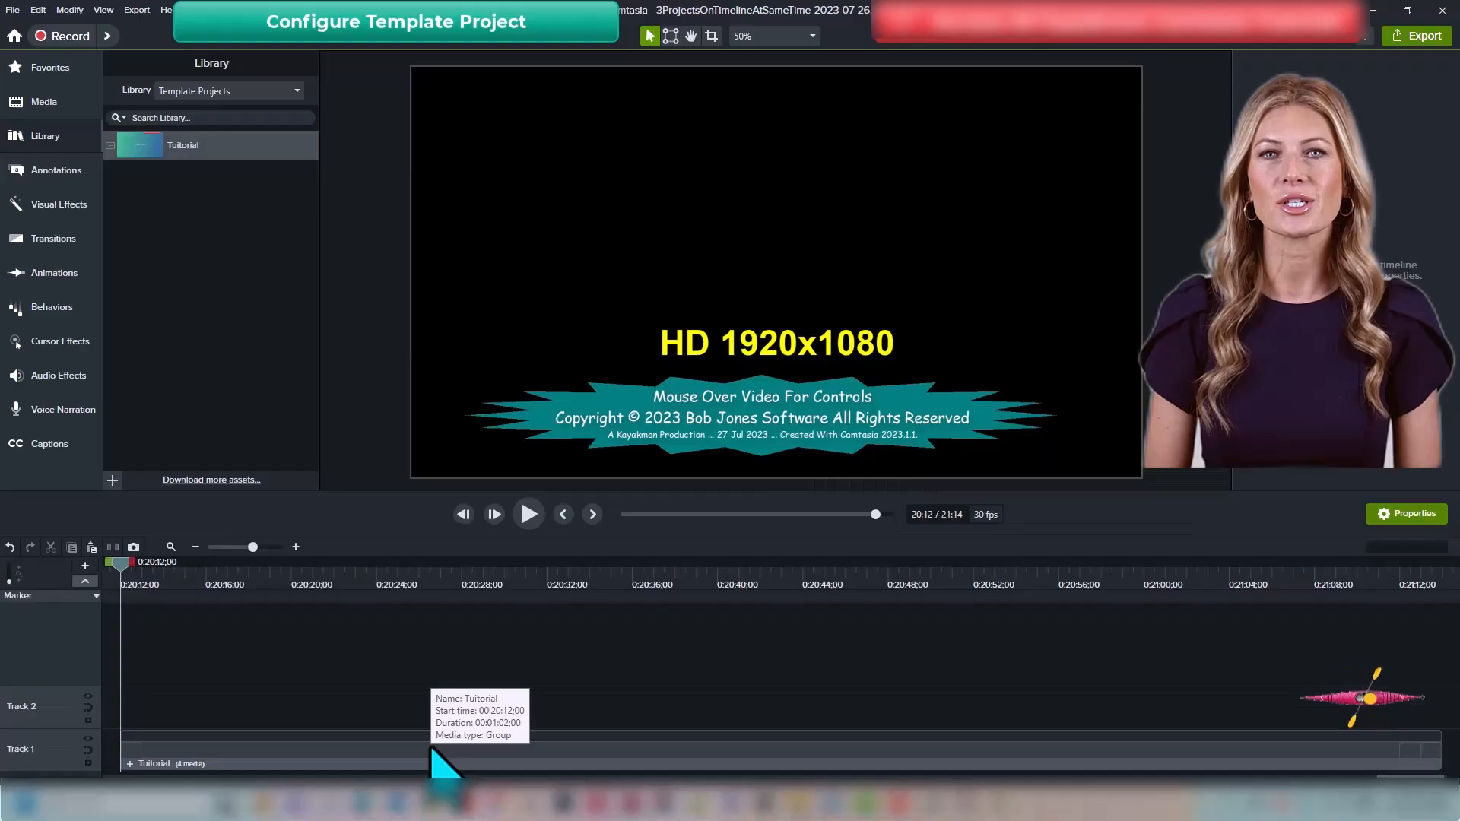
Step: Copy the timeline range from Marker 1 near 3:19 to about 3:35, at the 'summary in 23' caption
key(ctrl+shift+/)
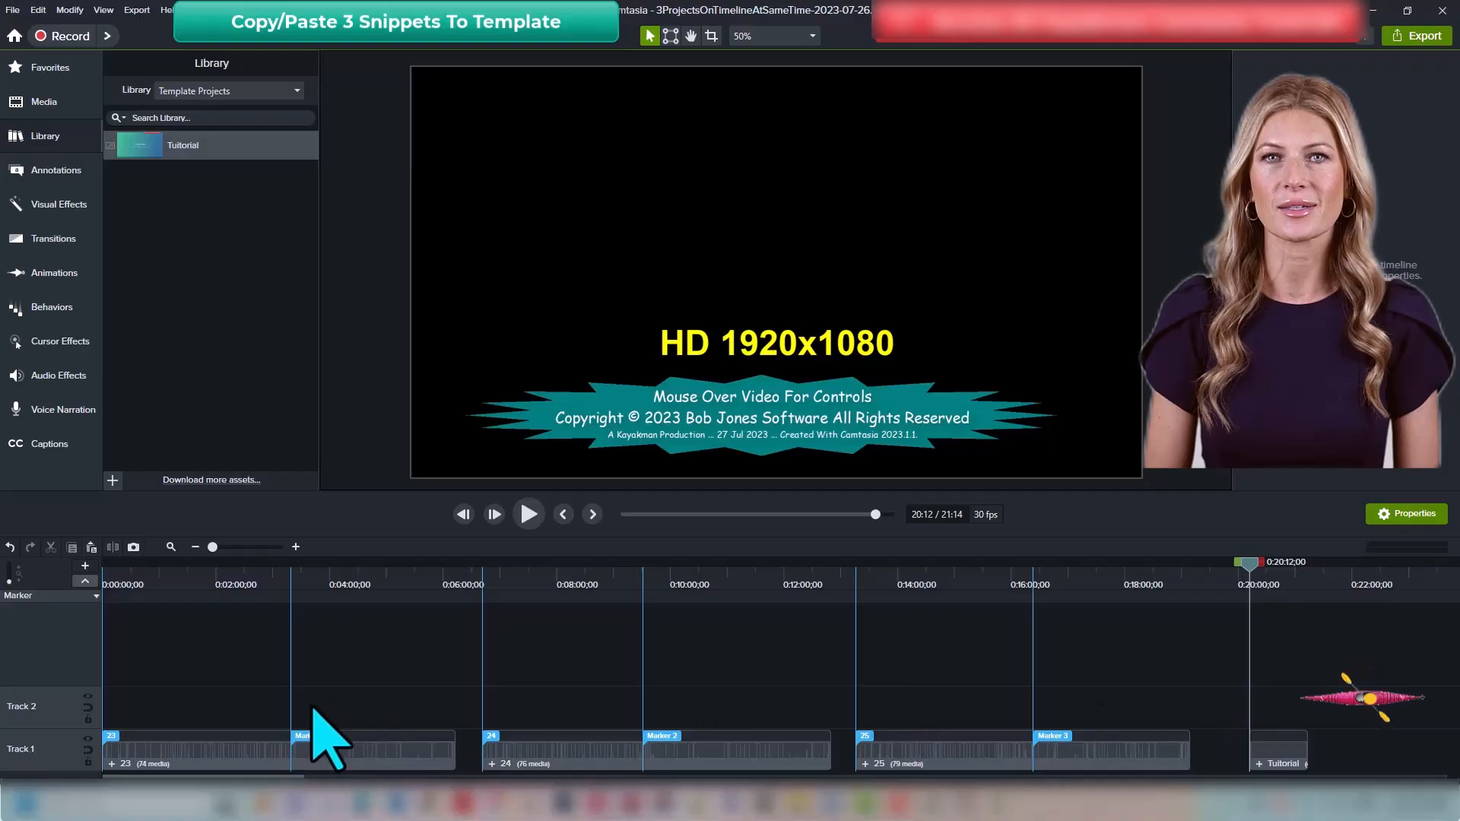
click(31, 445)
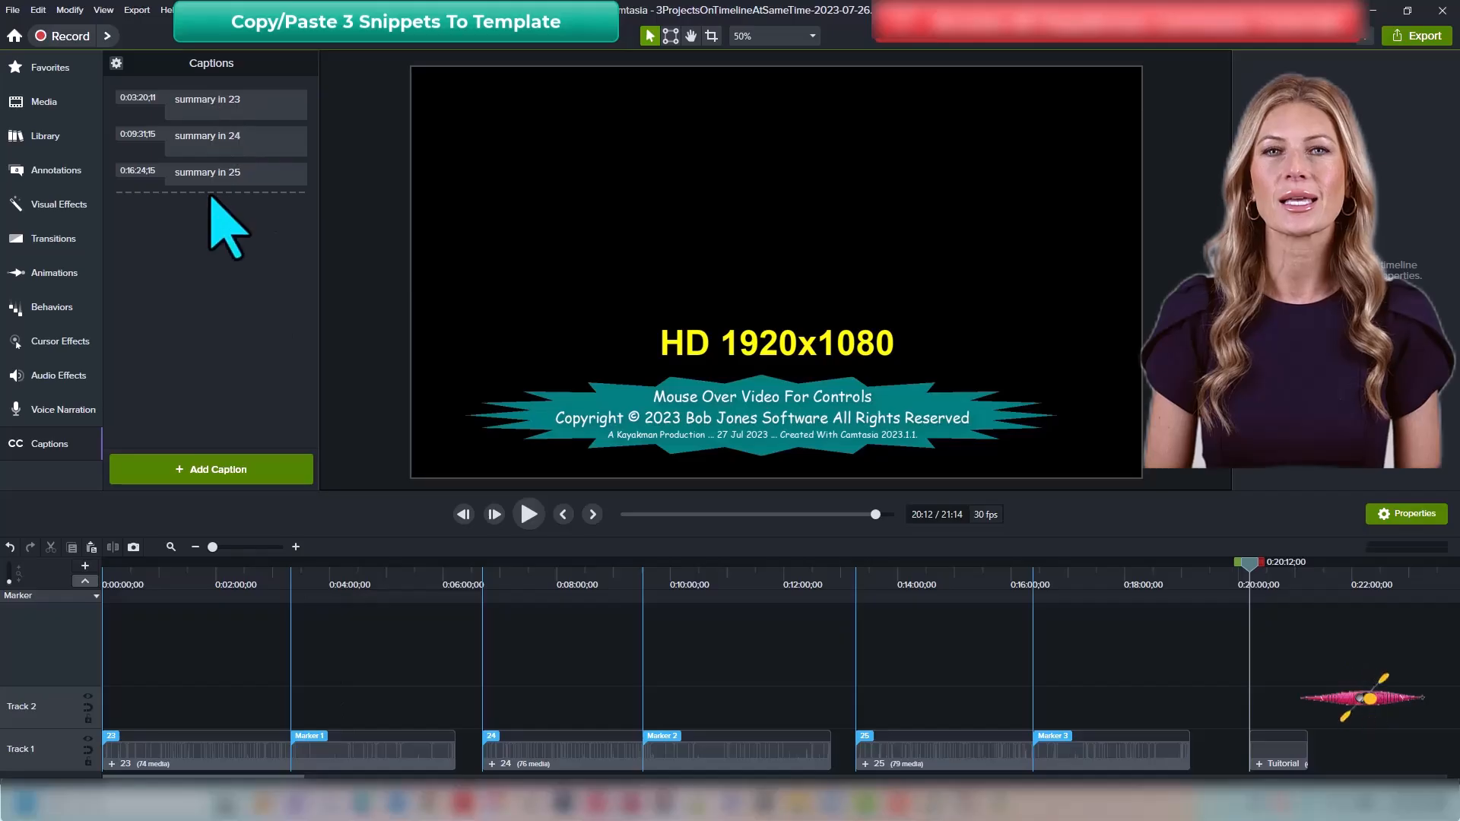
click(222, 107)
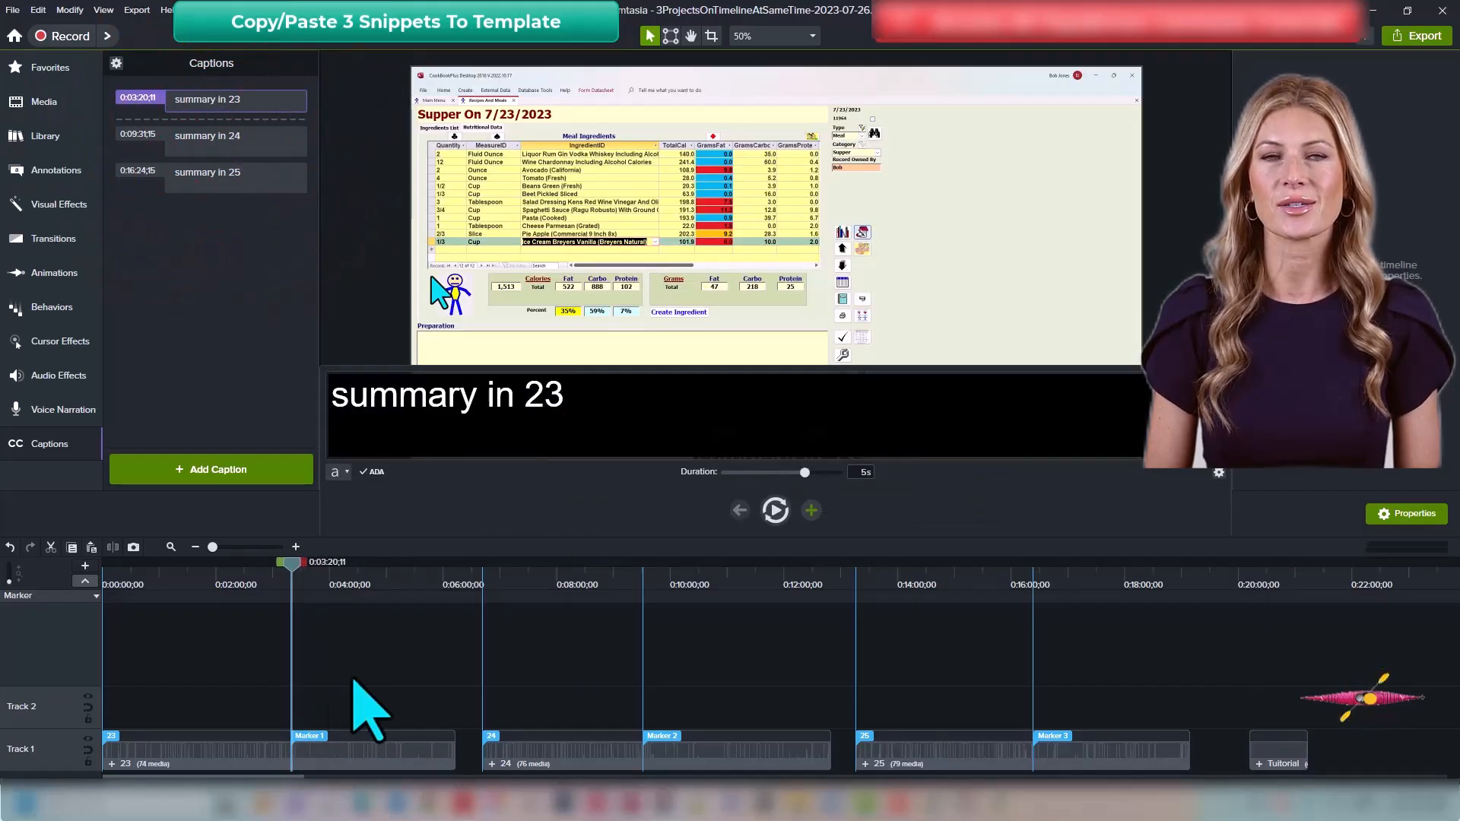
scroll(408, 692, up, 1)
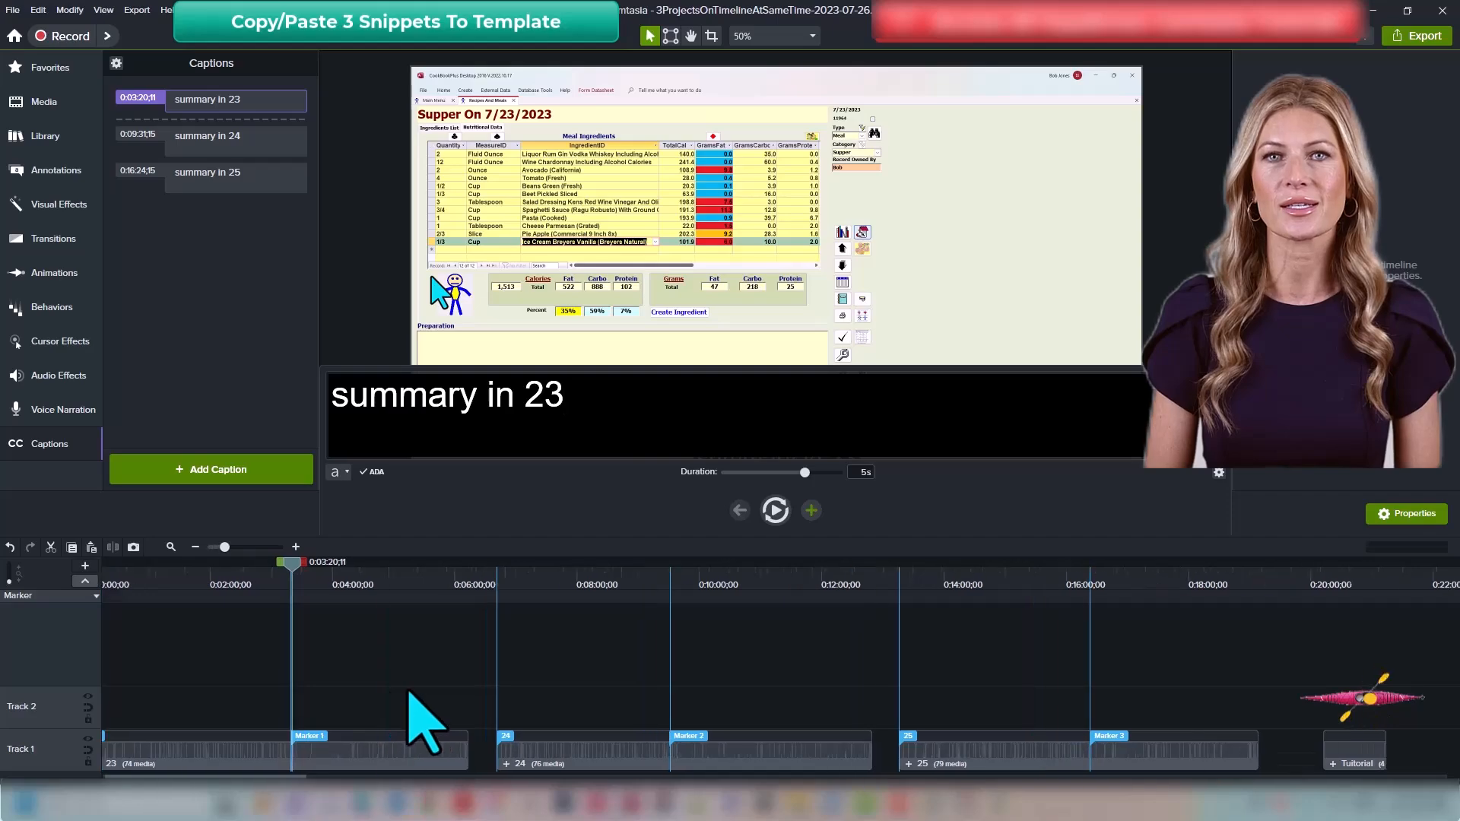
scroll(427, 734, up, 3)
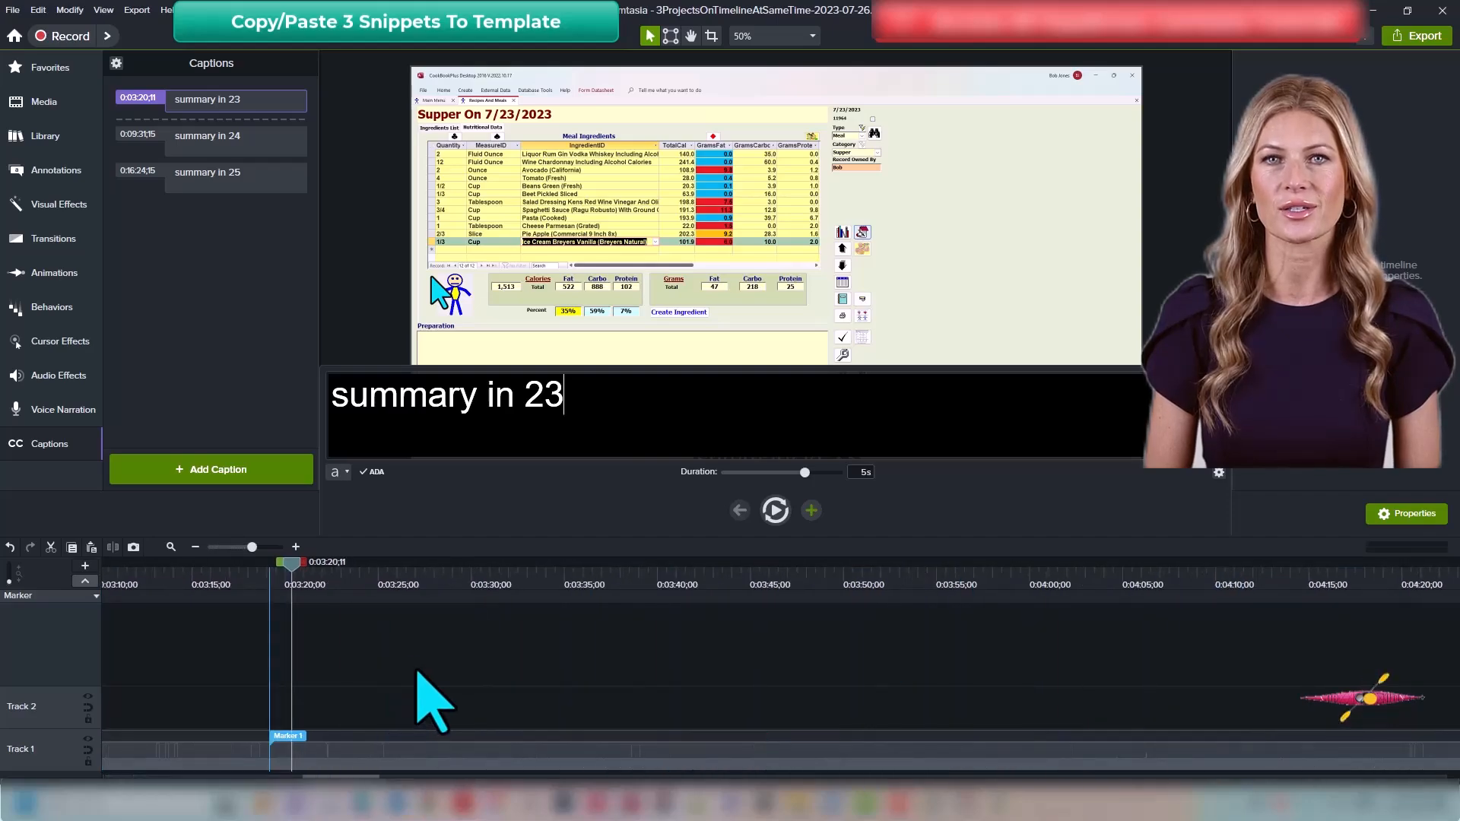
click(418, 673)
click(590, 513)
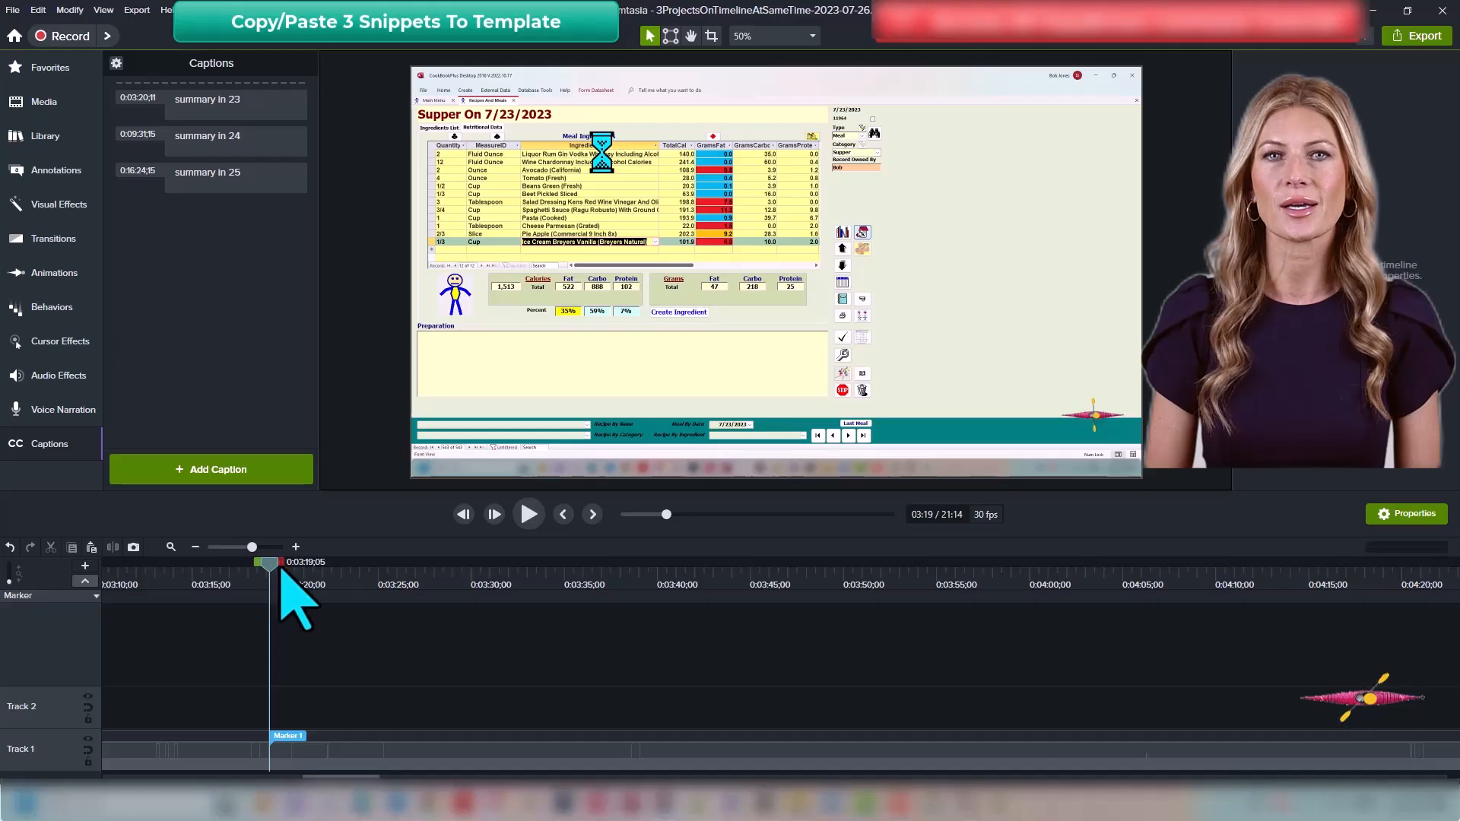
drag(281, 566, 579, 612)
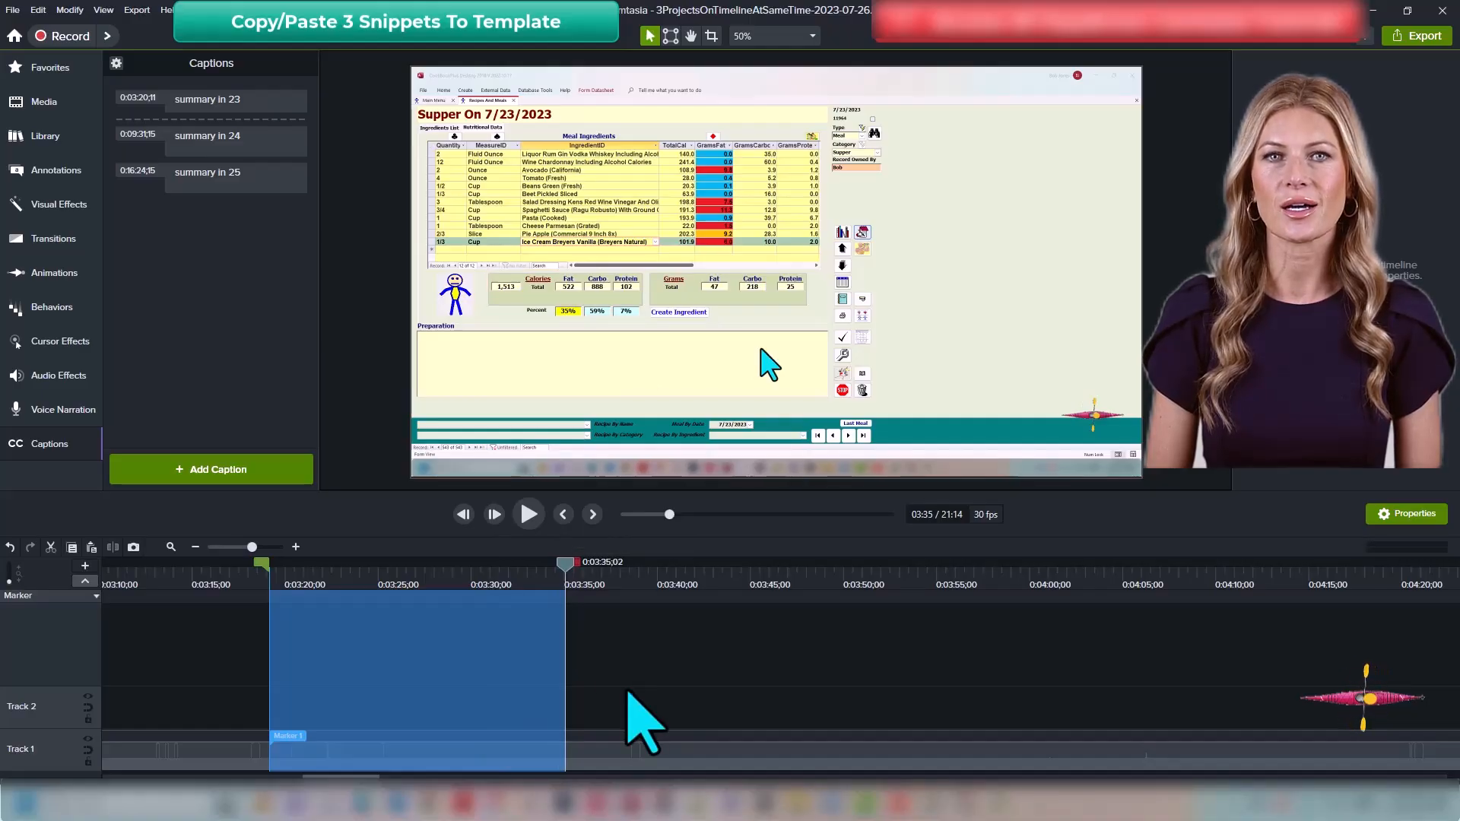
key(ctrl+c)
Step: Open the Tutorial group and paste the copied snippet onto Track 1 at the group's start
key(ctrl+End)
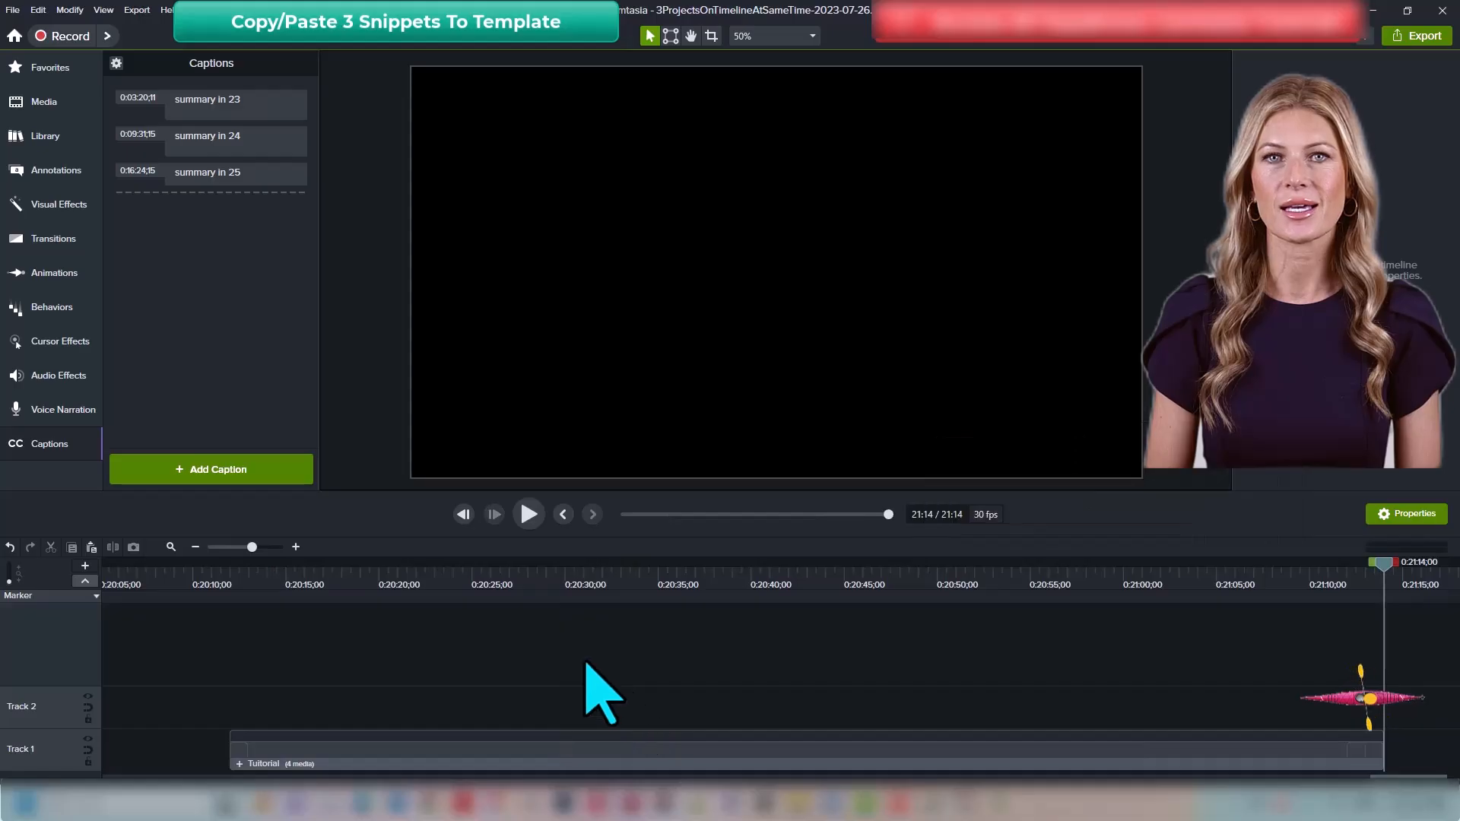
click(294, 751)
key(ctrl+shift+g)
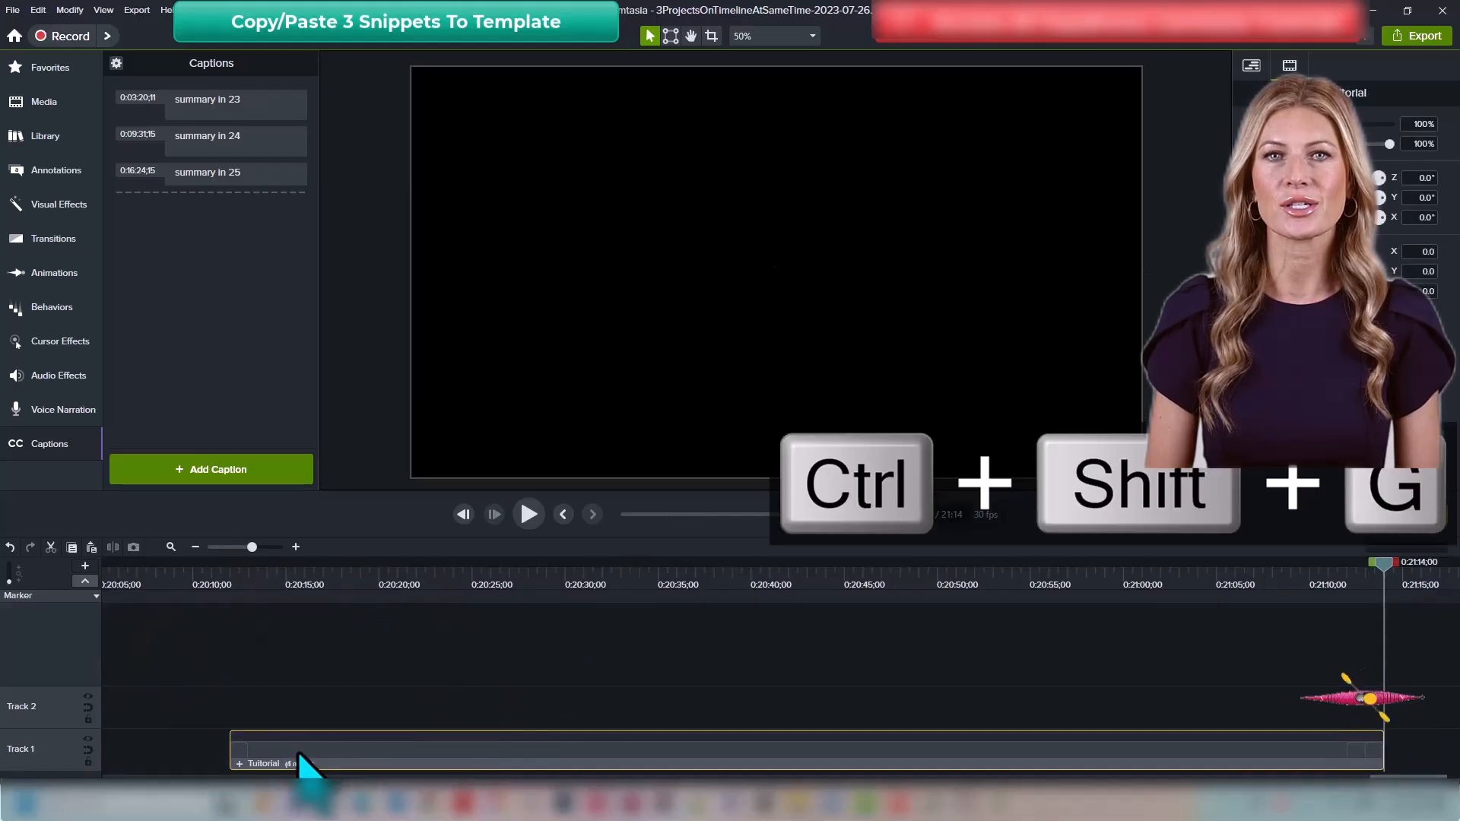
scroll(593, 759, up, 10)
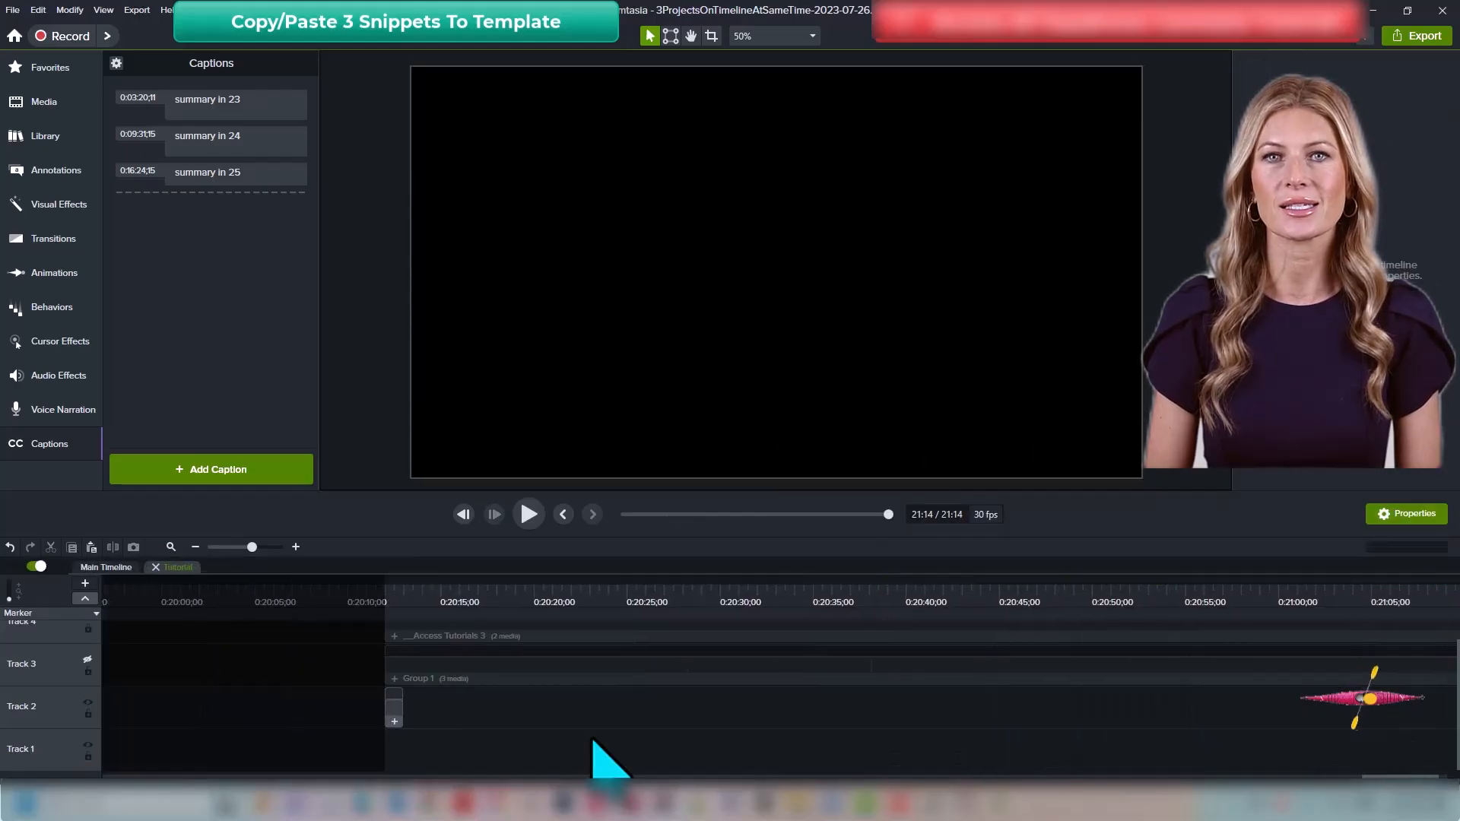
right_click(388, 759)
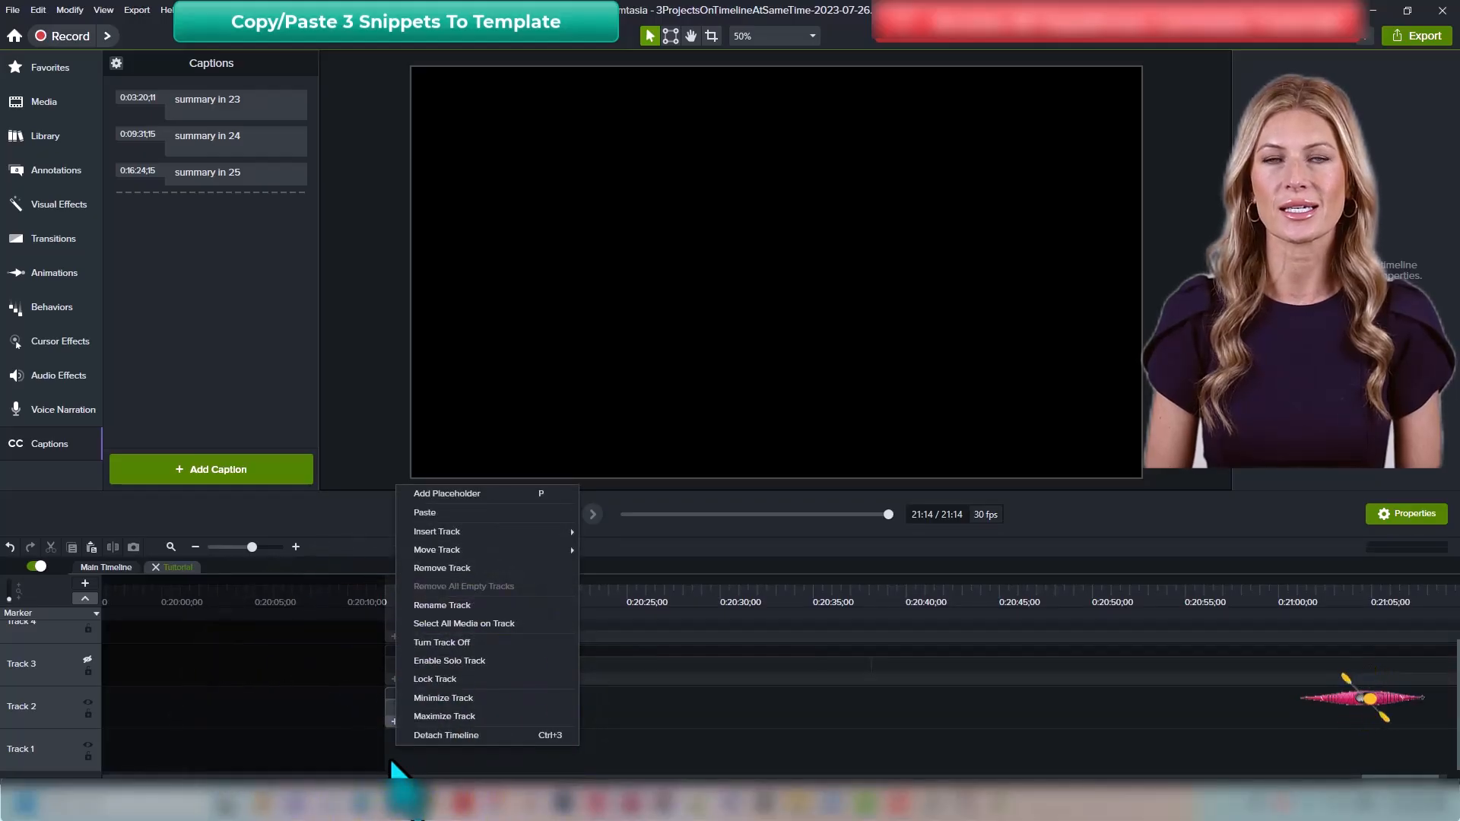
key(ctrl+v)
click(652, 757)
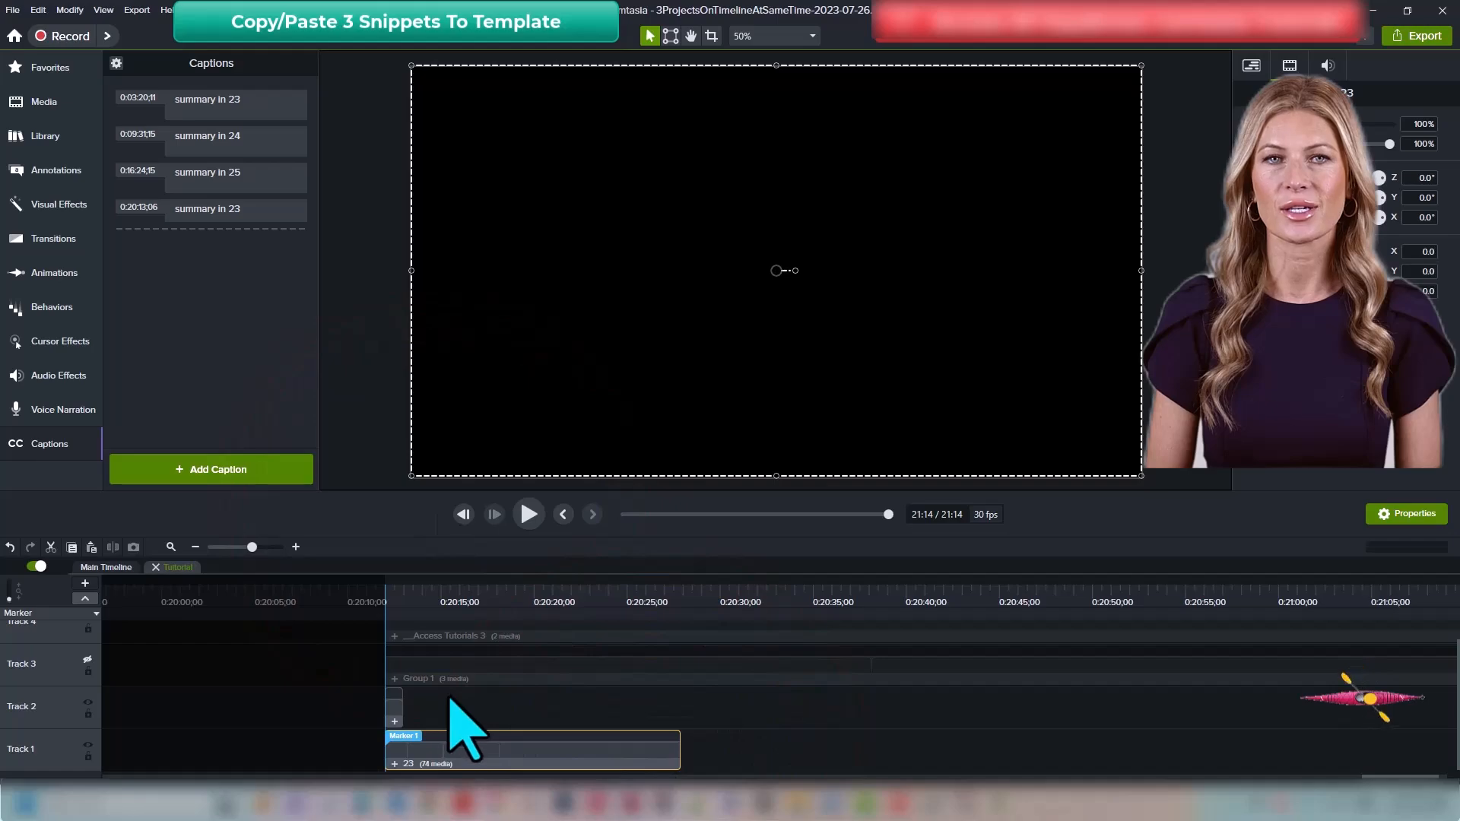
click(450, 698)
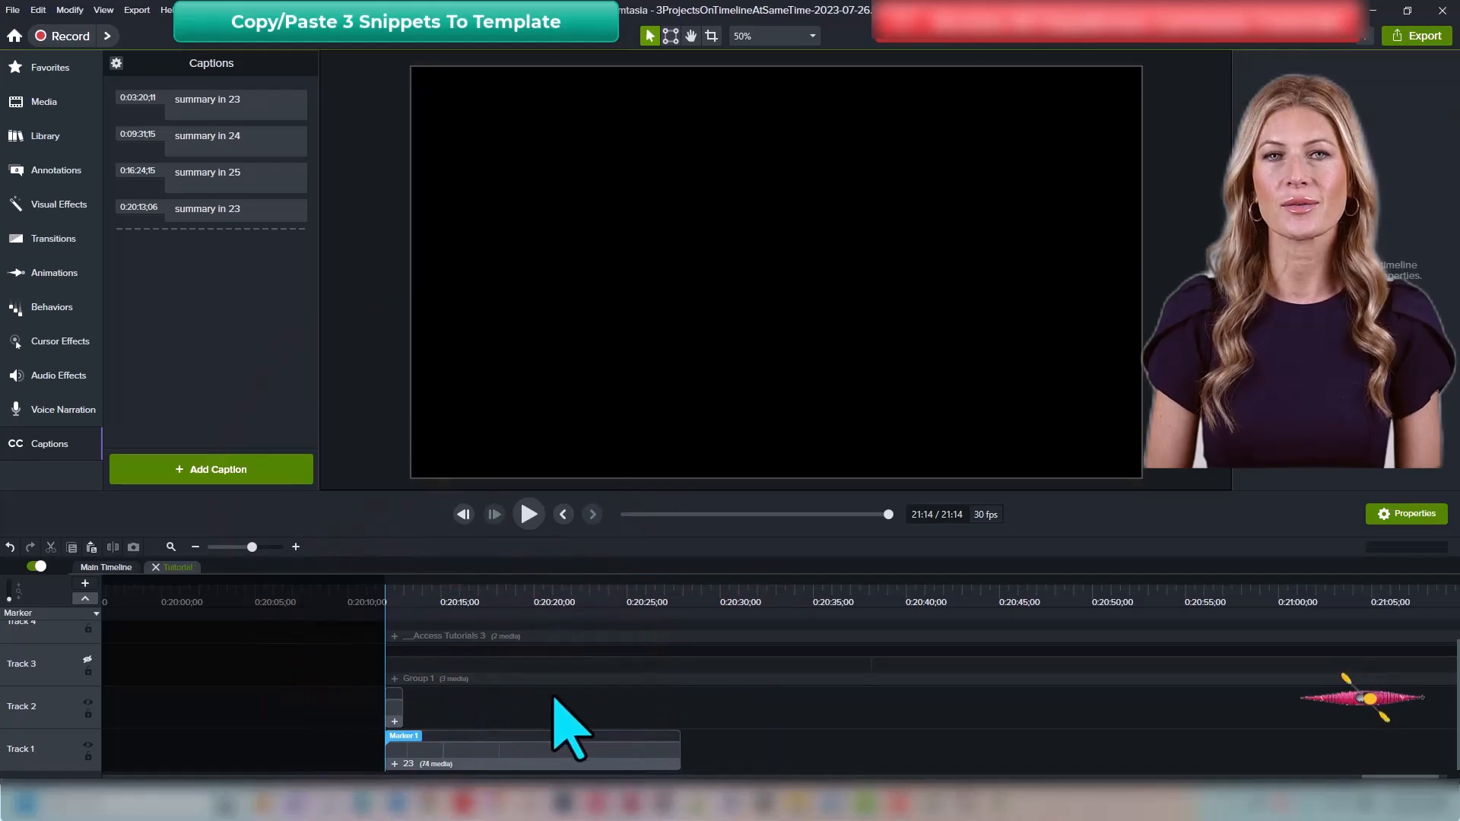
Step: Scrub through the pasted snippet inside the group, then return to the main timeline
key(ctrl+Home)
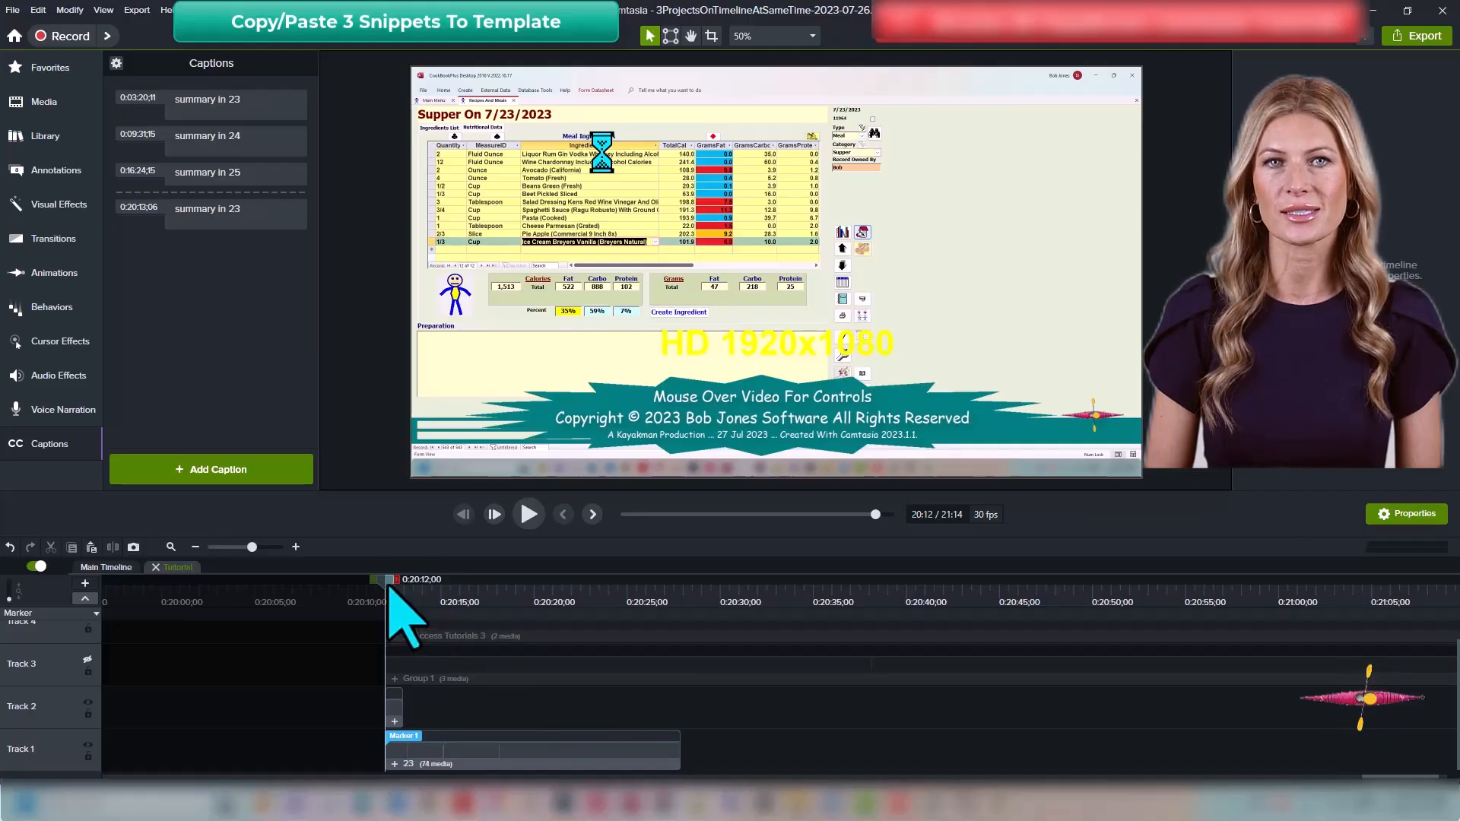
drag(389, 590, 683, 668)
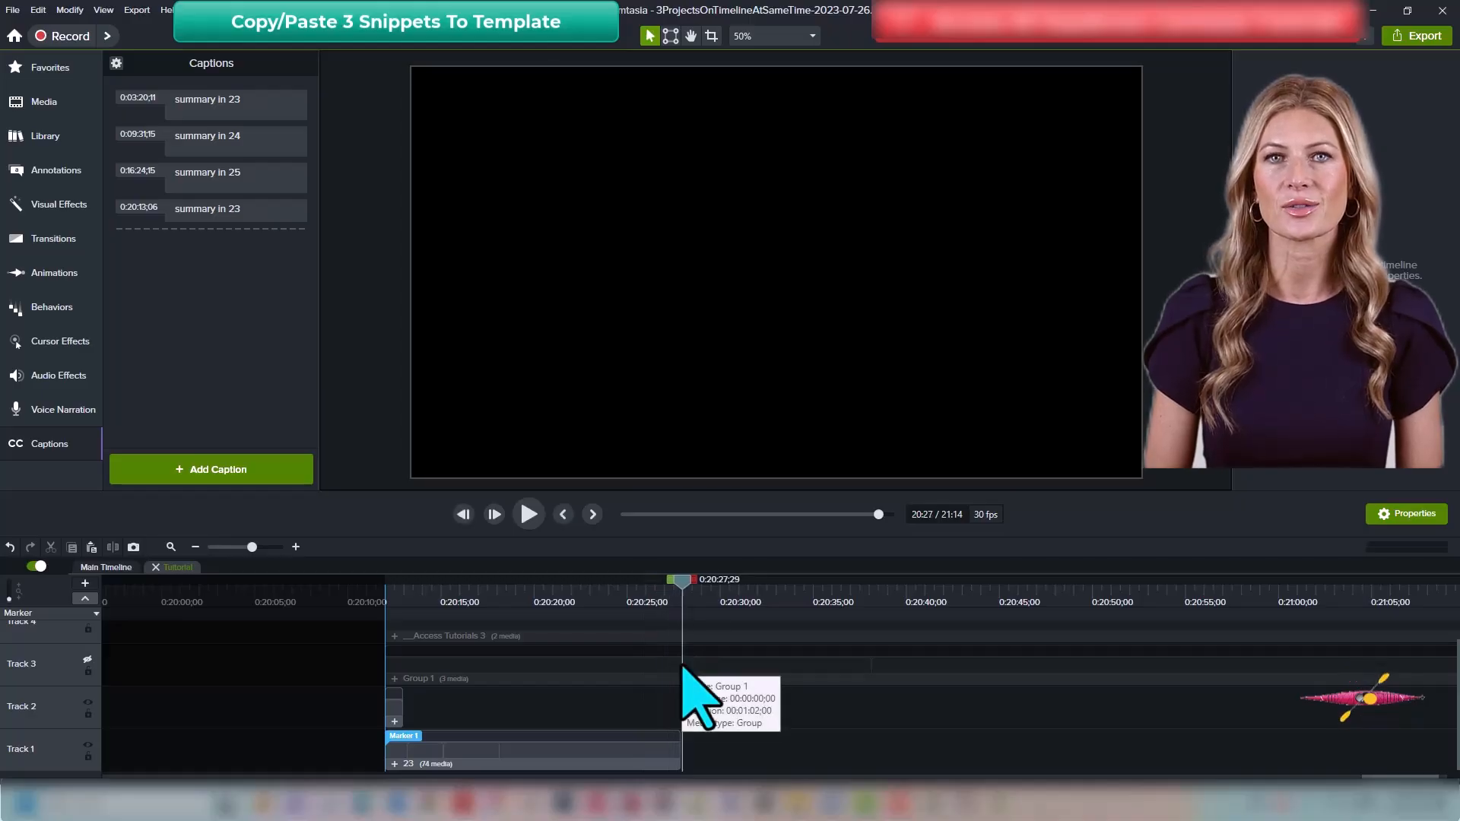
key(ctrl+shift+u)
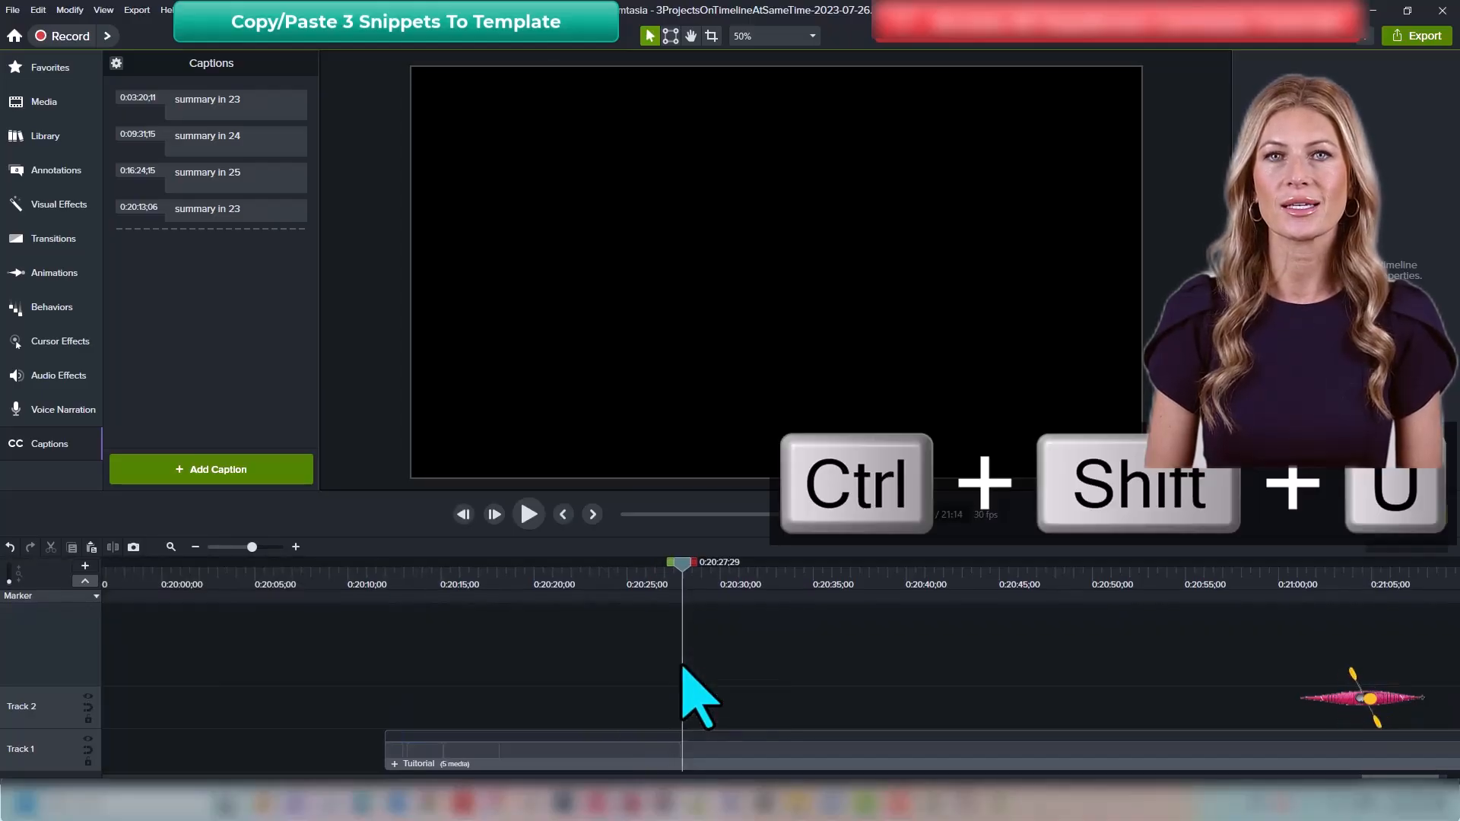
Step: Copy the timeline range from Marker 2 near 9:30 to about 9:43, at the 'summary in 24' caption
click(238, 135)
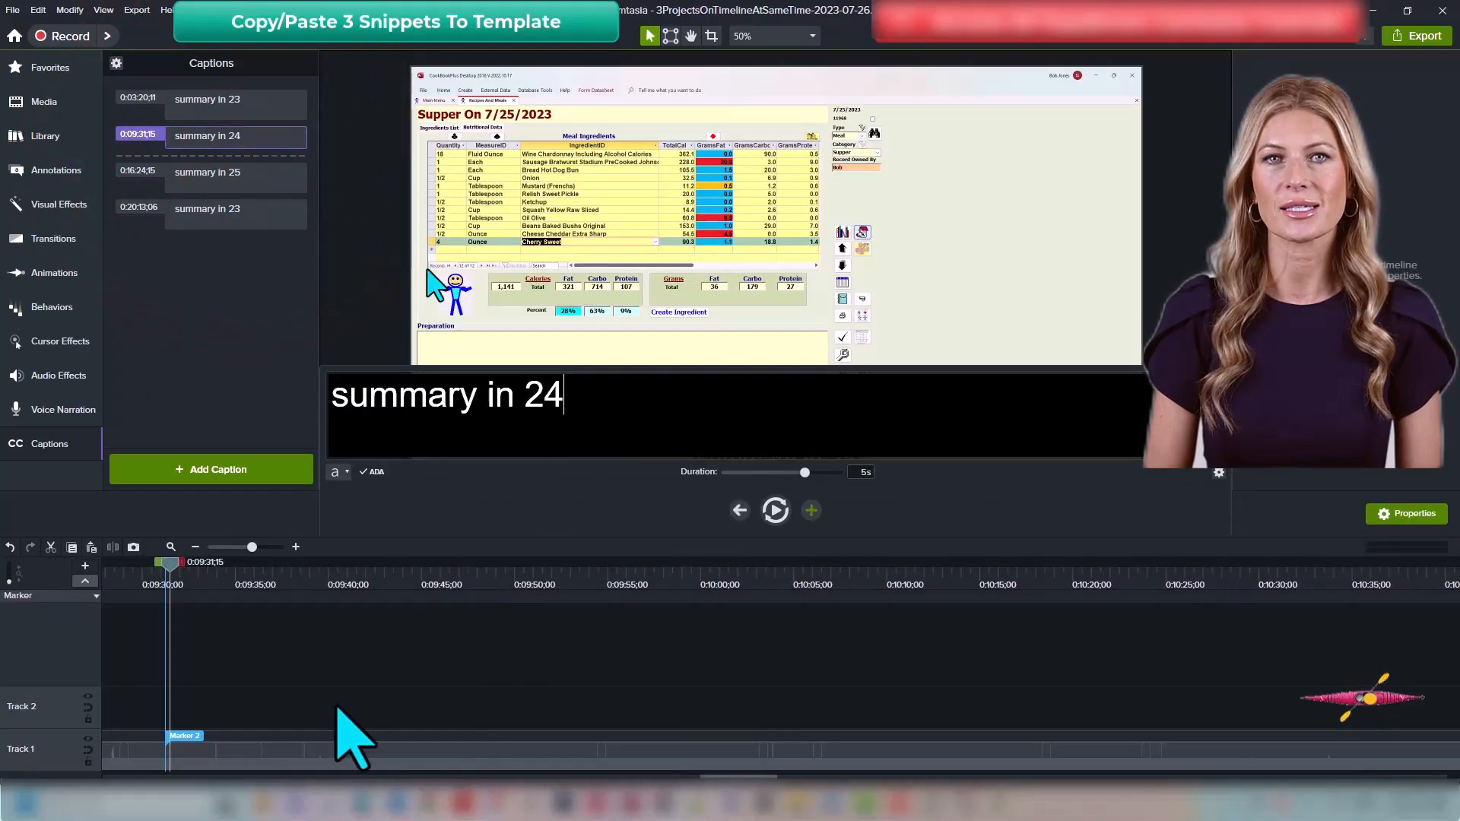
click(430, 653)
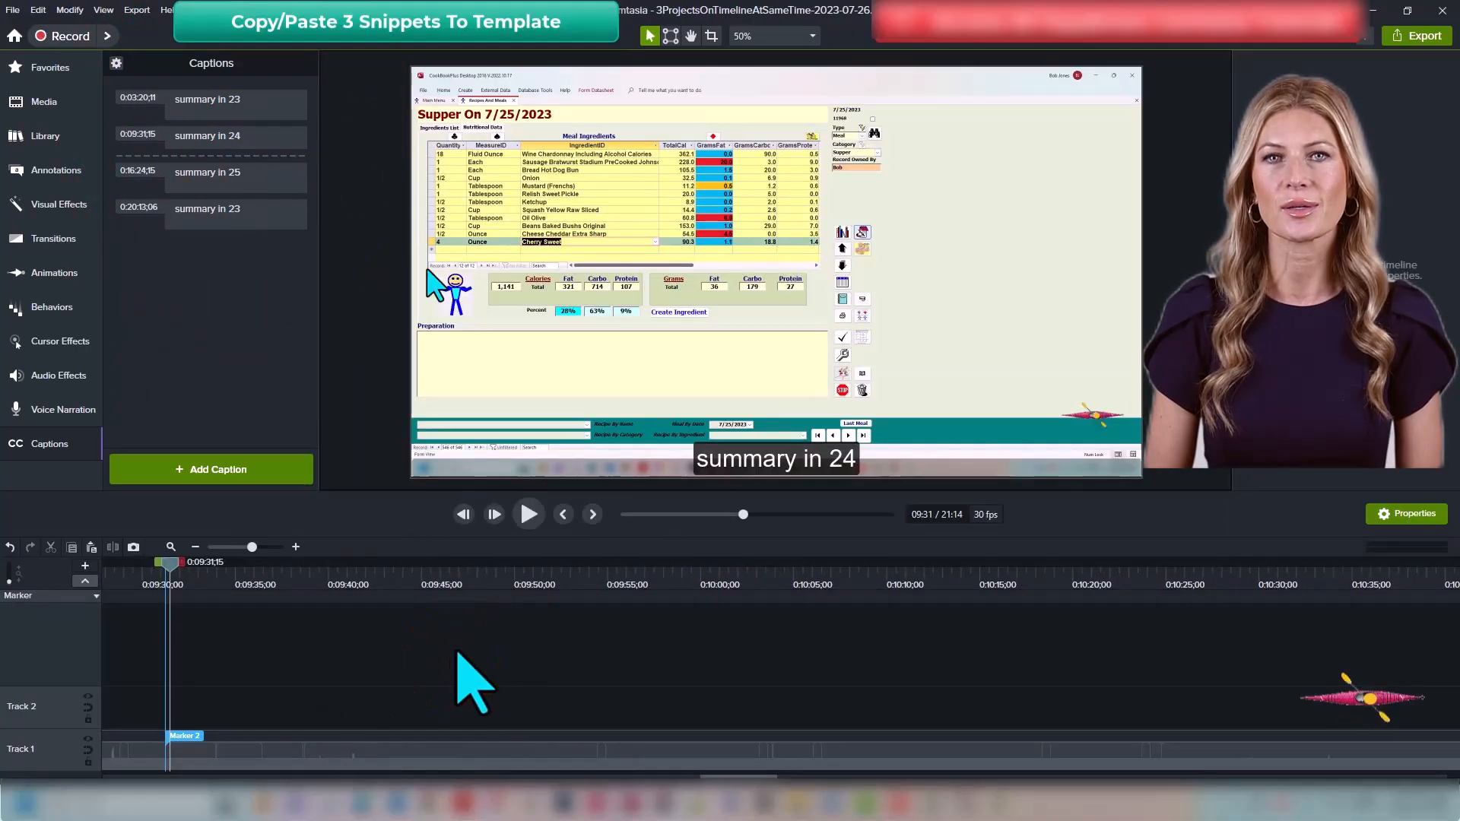
key(ctrl+bracketleft)
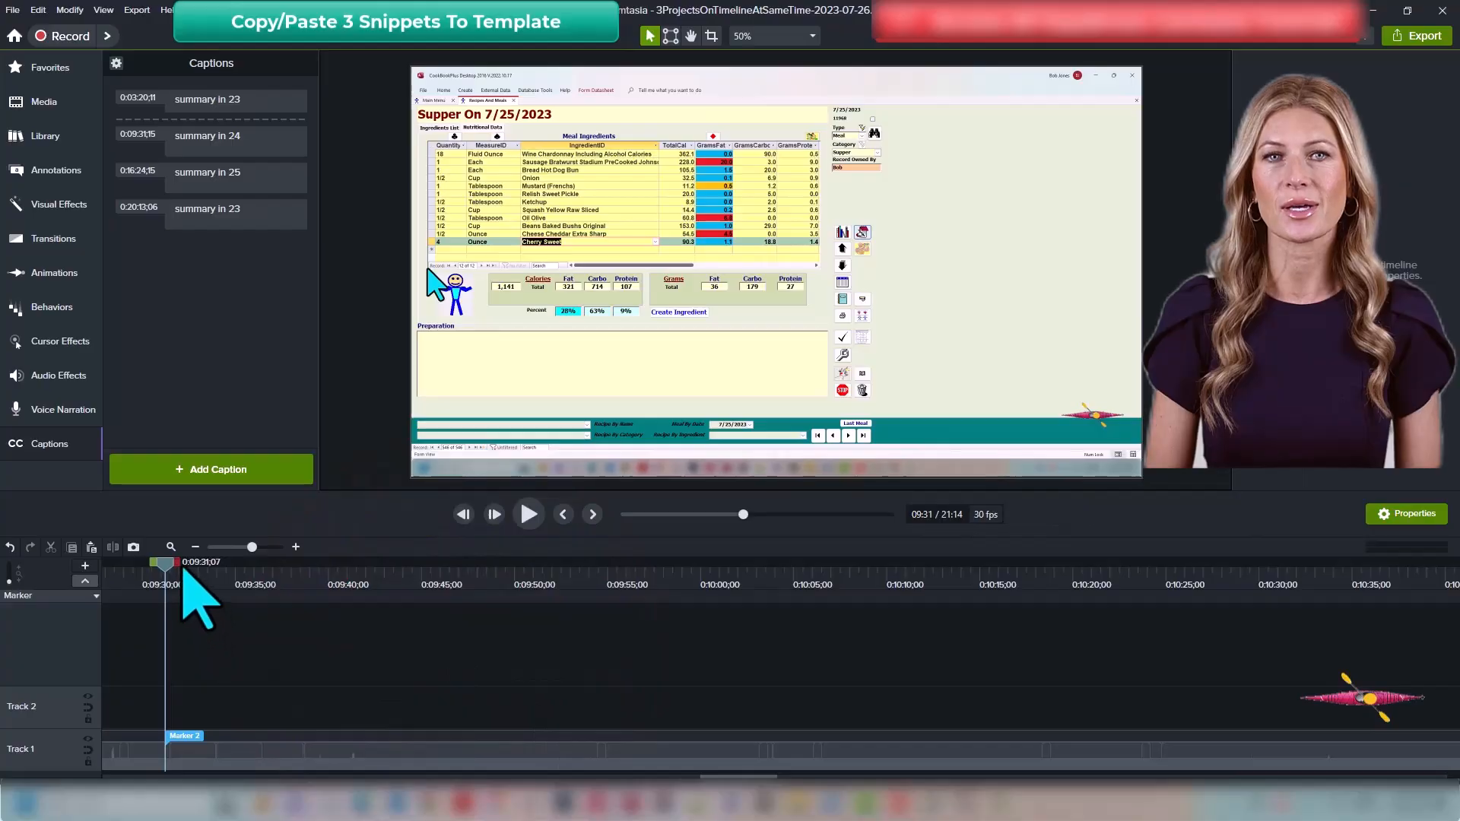
drag(173, 569, 404, 622)
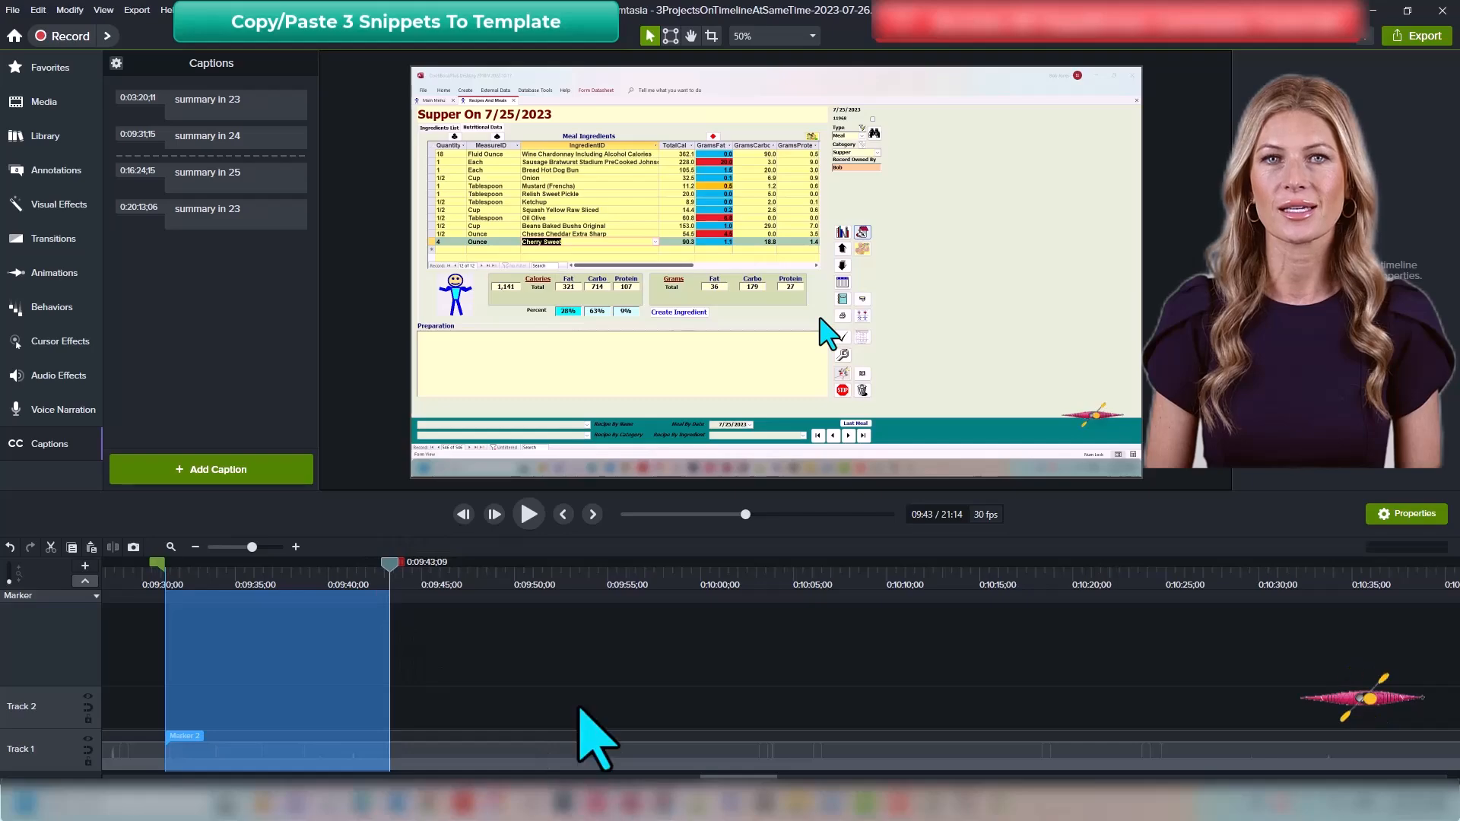
key(ctrl+c)
Step: Open the Tutorial group, paste the second snippet onto Track 1 right after the first one, and return to the main timeline
key(ctrl+End)
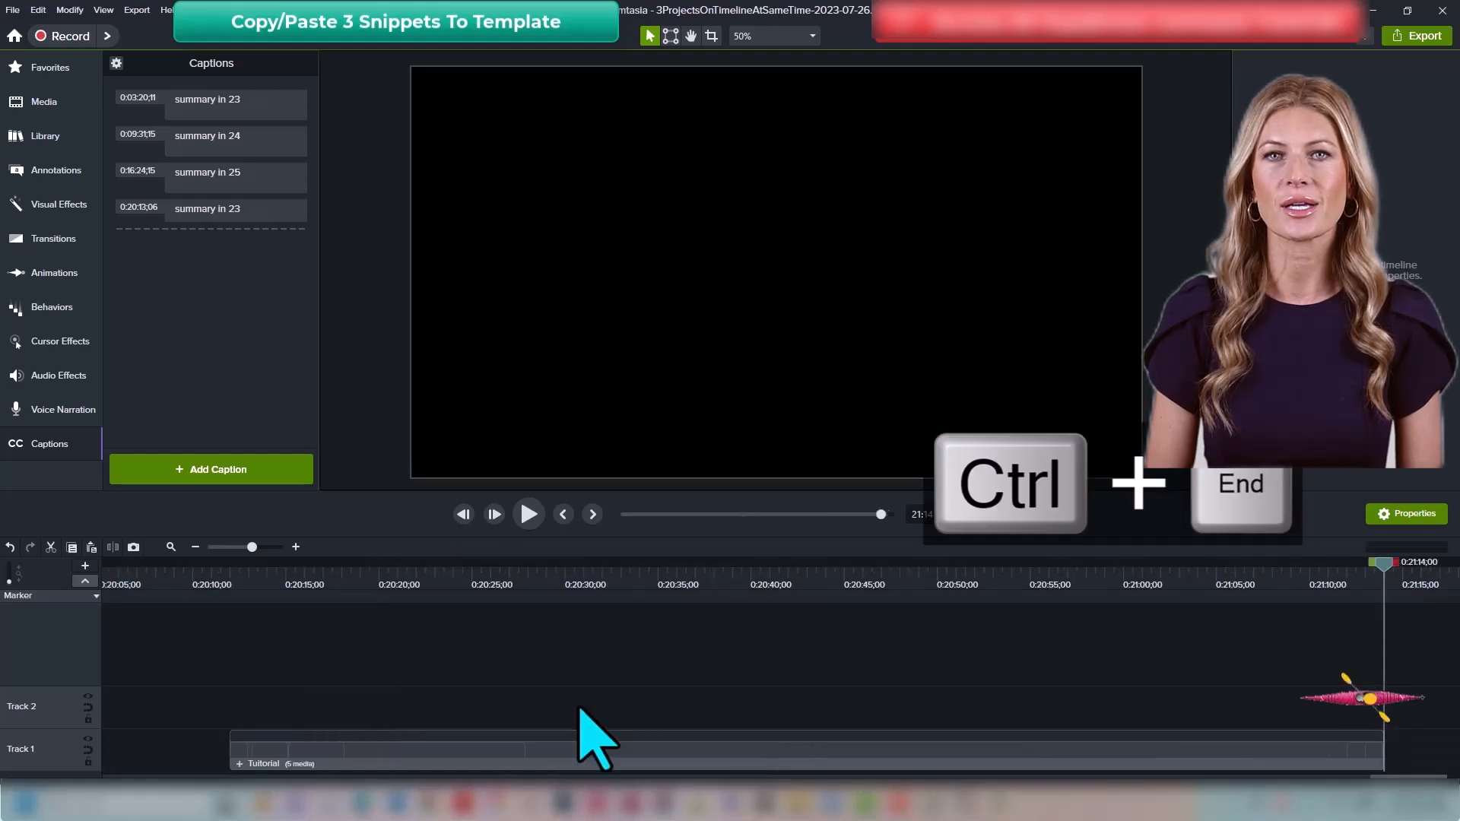
click(379, 760)
click(563, 514)
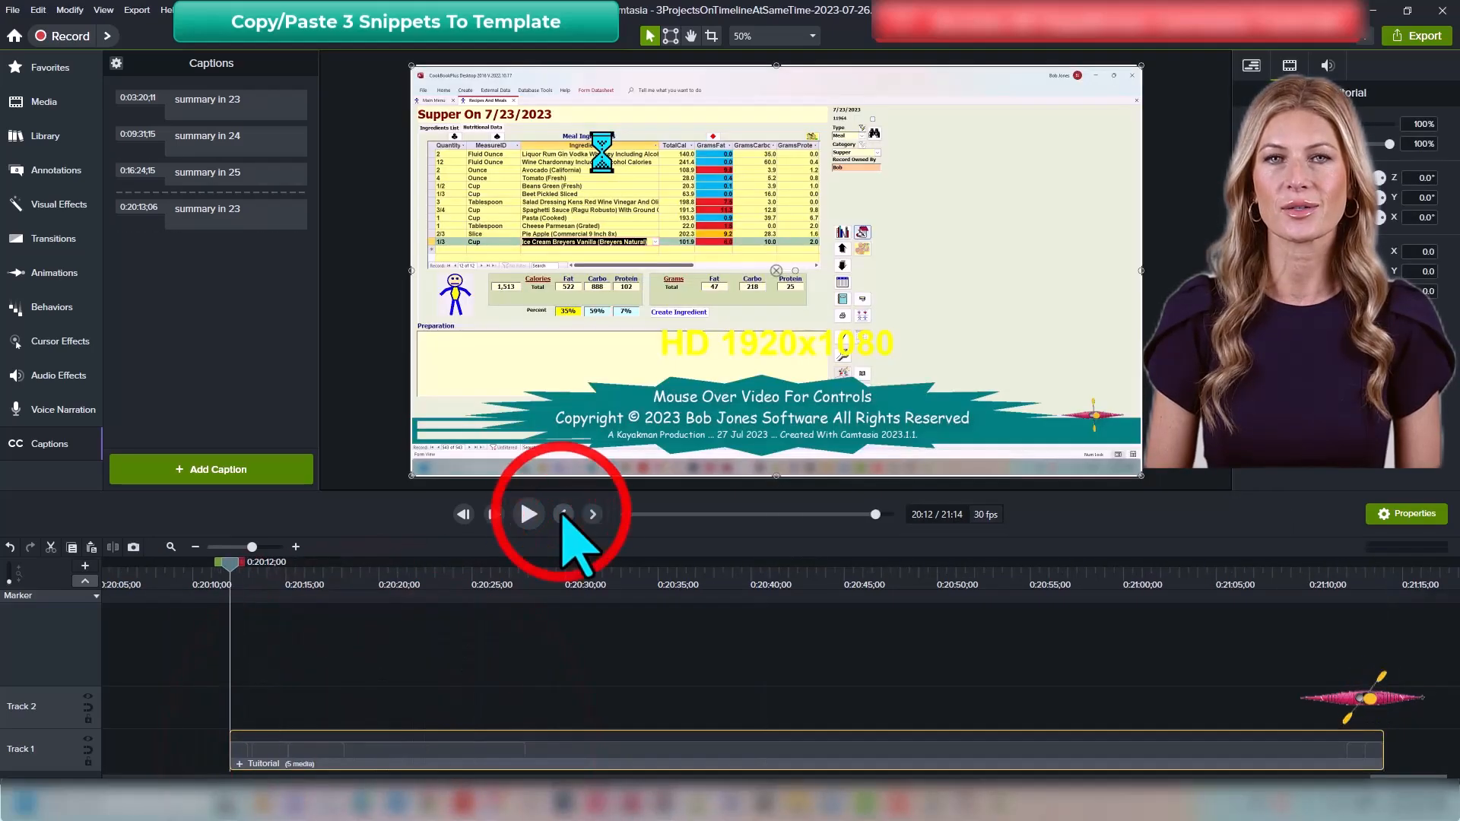
key(ctrl+shift+g)
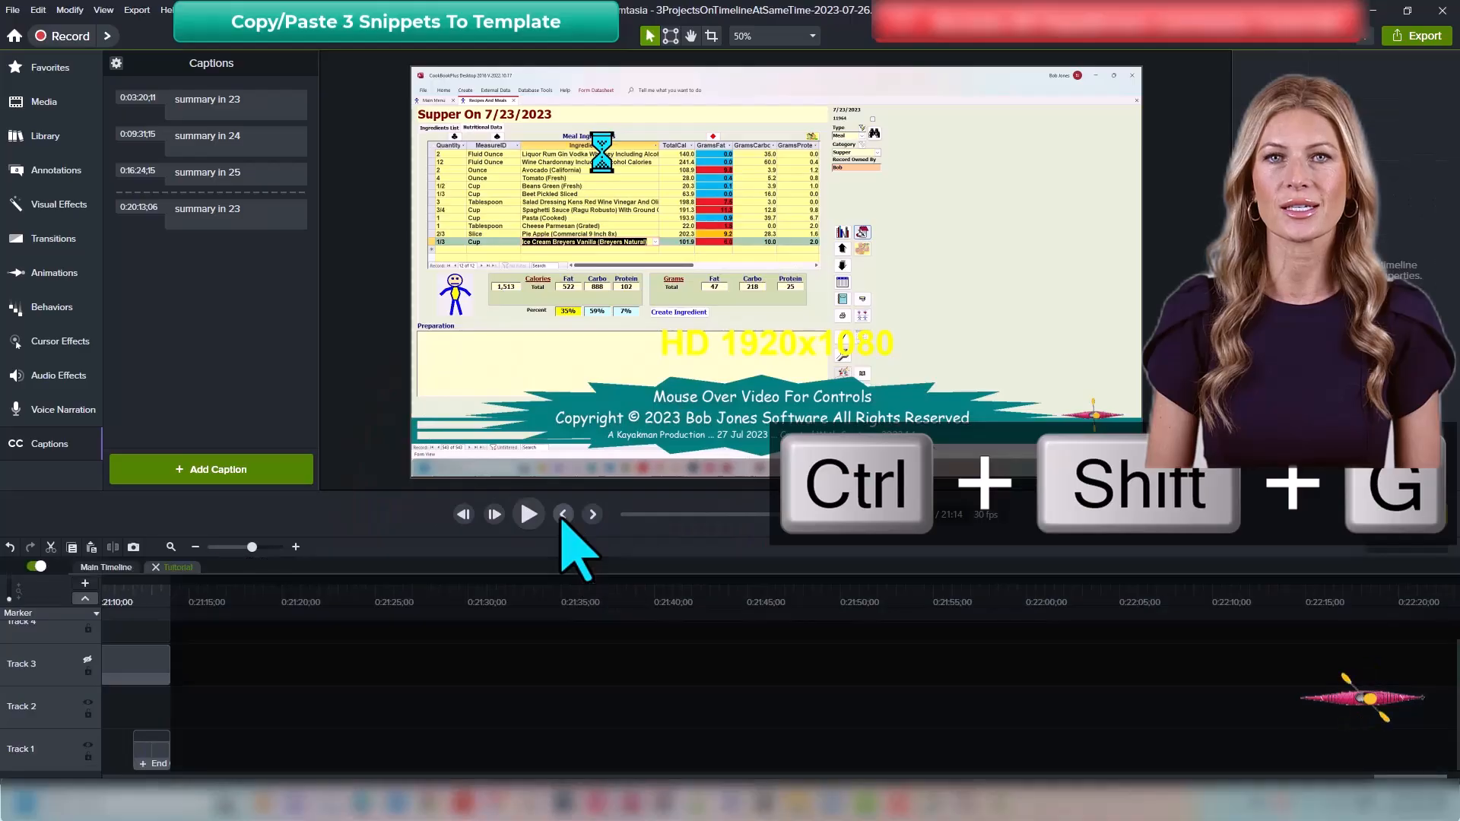
right_click(594, 762)
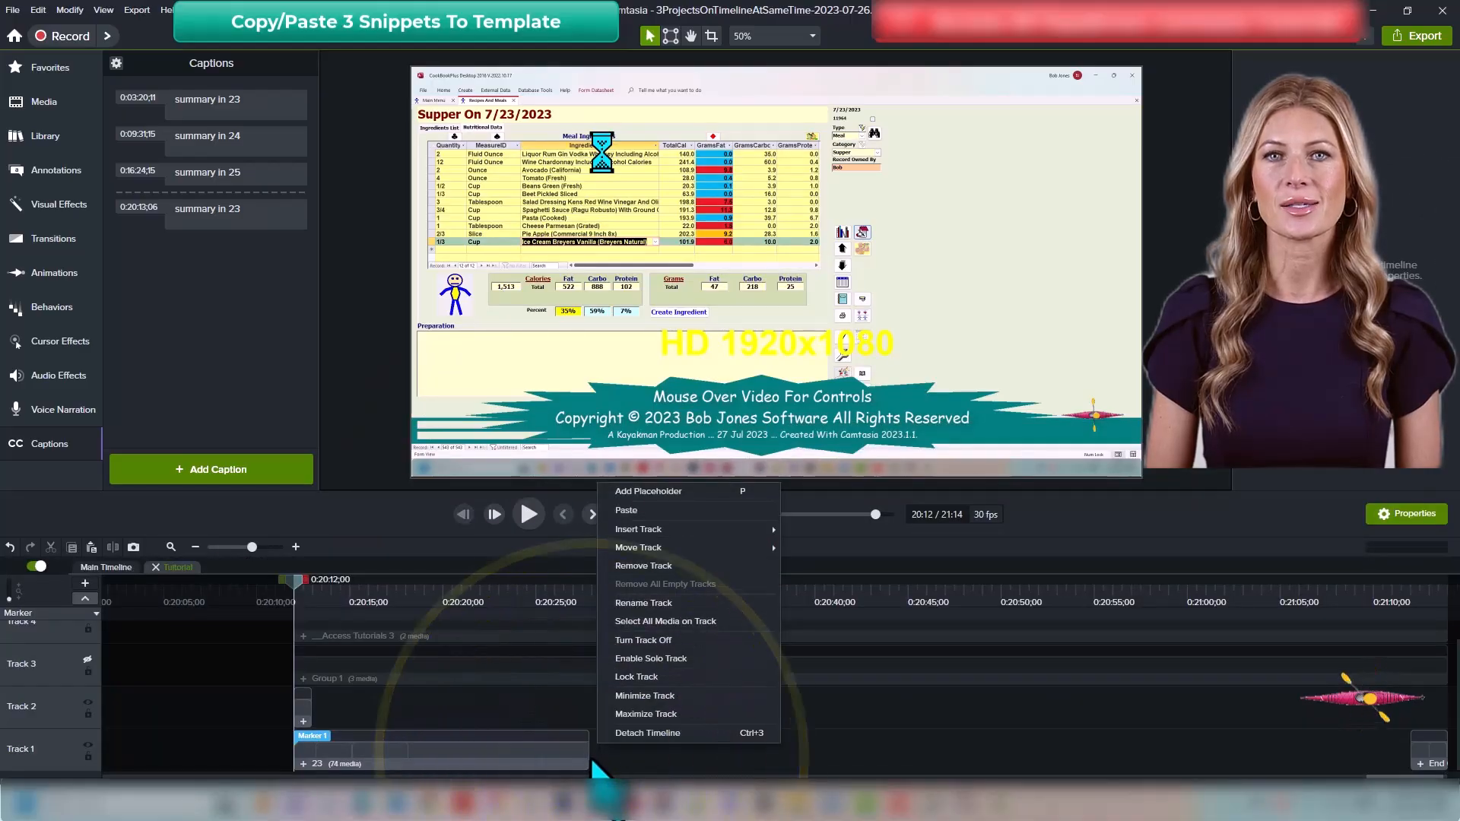
click(625, 510)
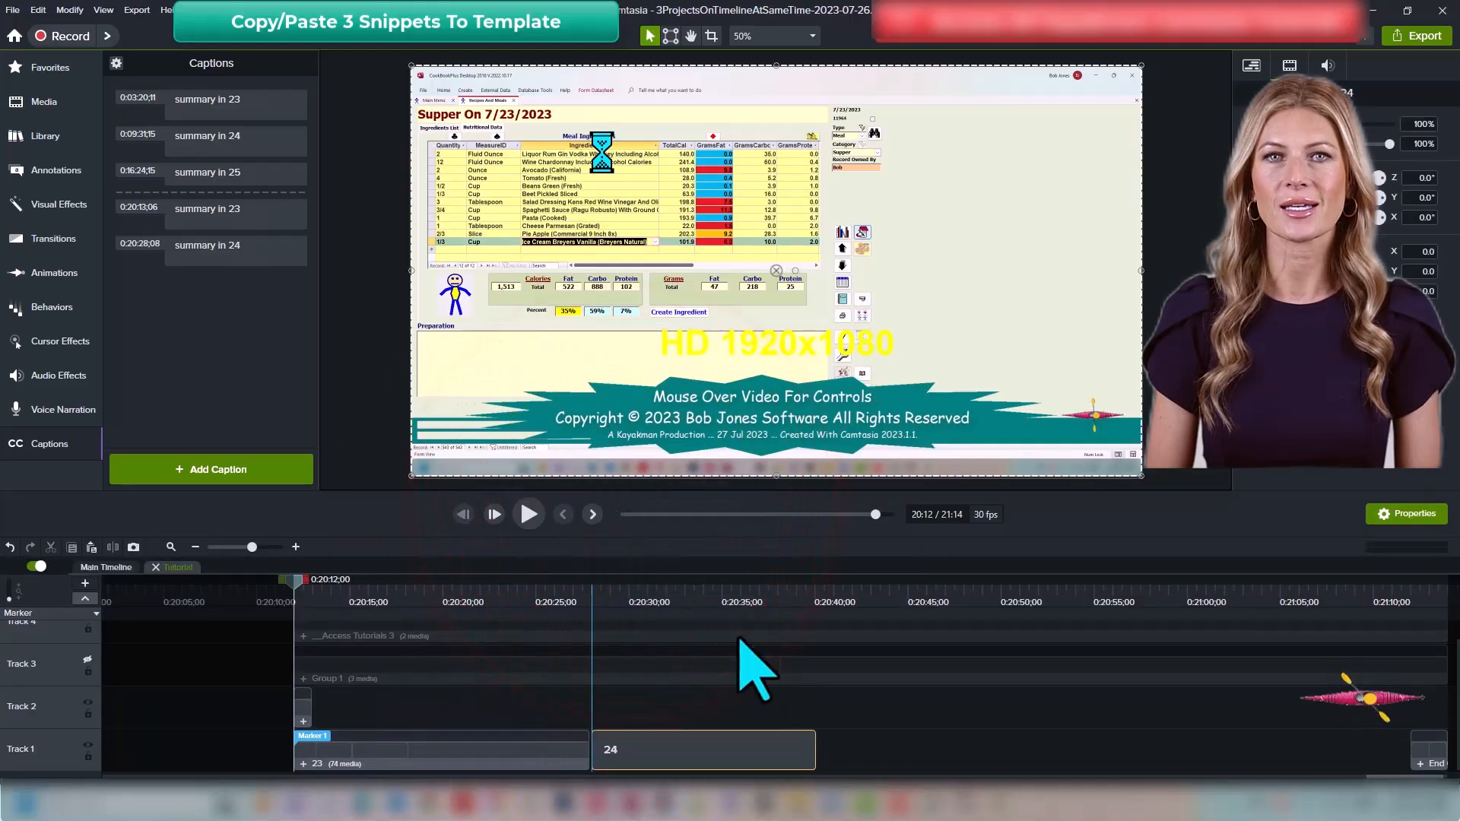
click(797, 762)
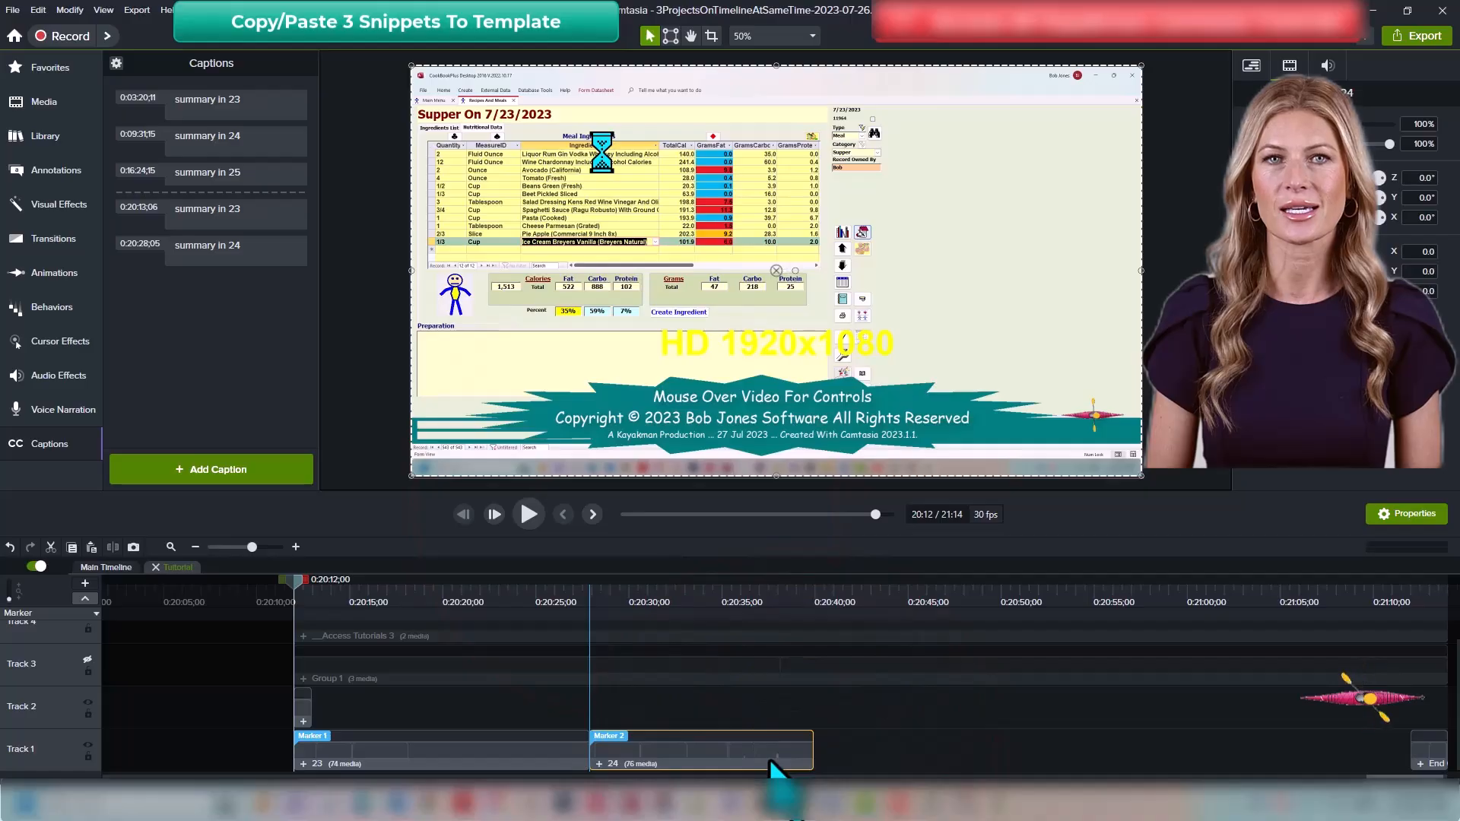
key(ctrl+shift+u)
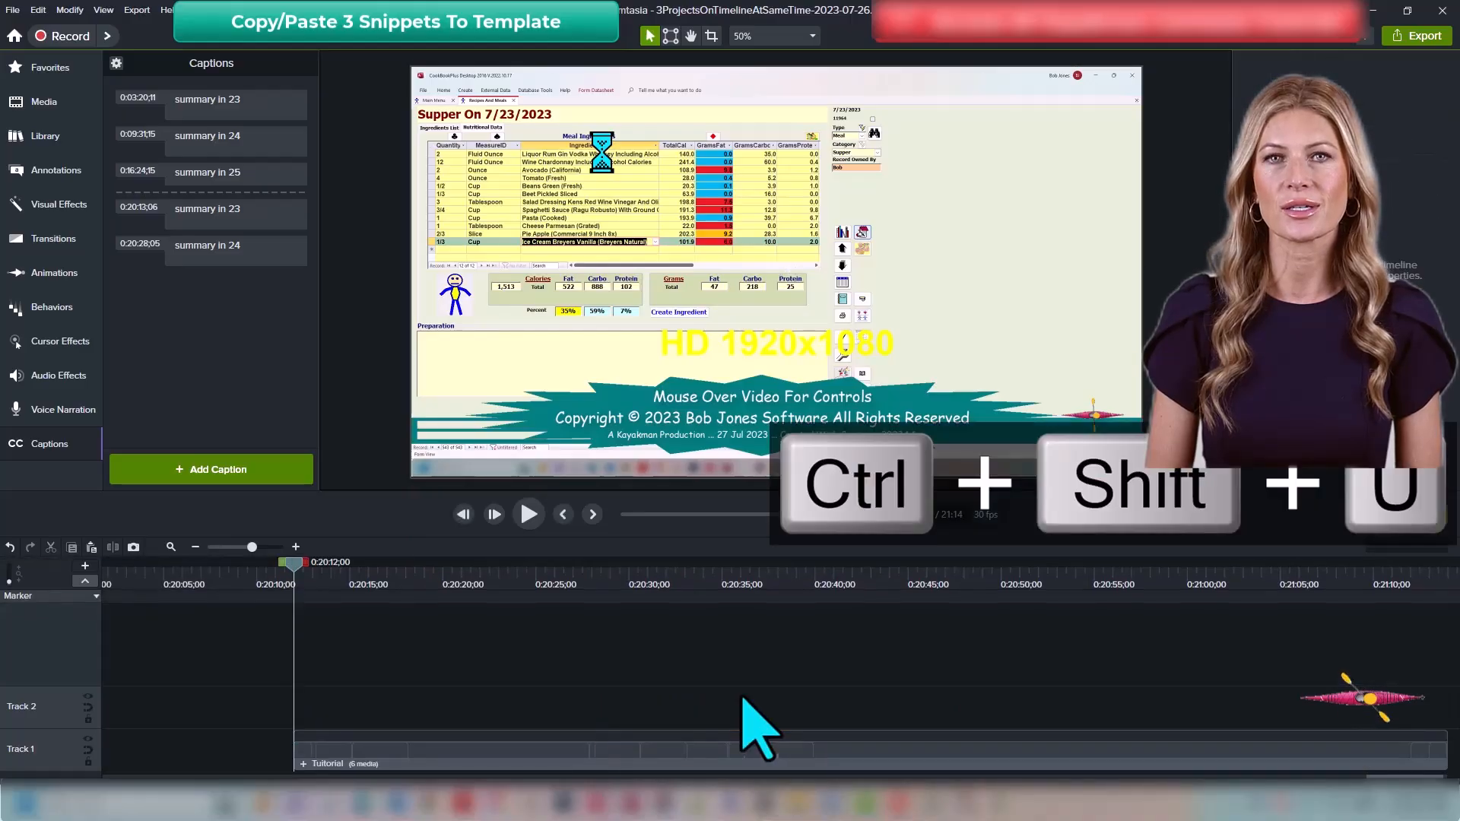
Step: Copy the timeline range from Marker 3 near 16:23 to about 16:37, at the 'summary in 25' caption
click(250, 173)
click(480, 678)
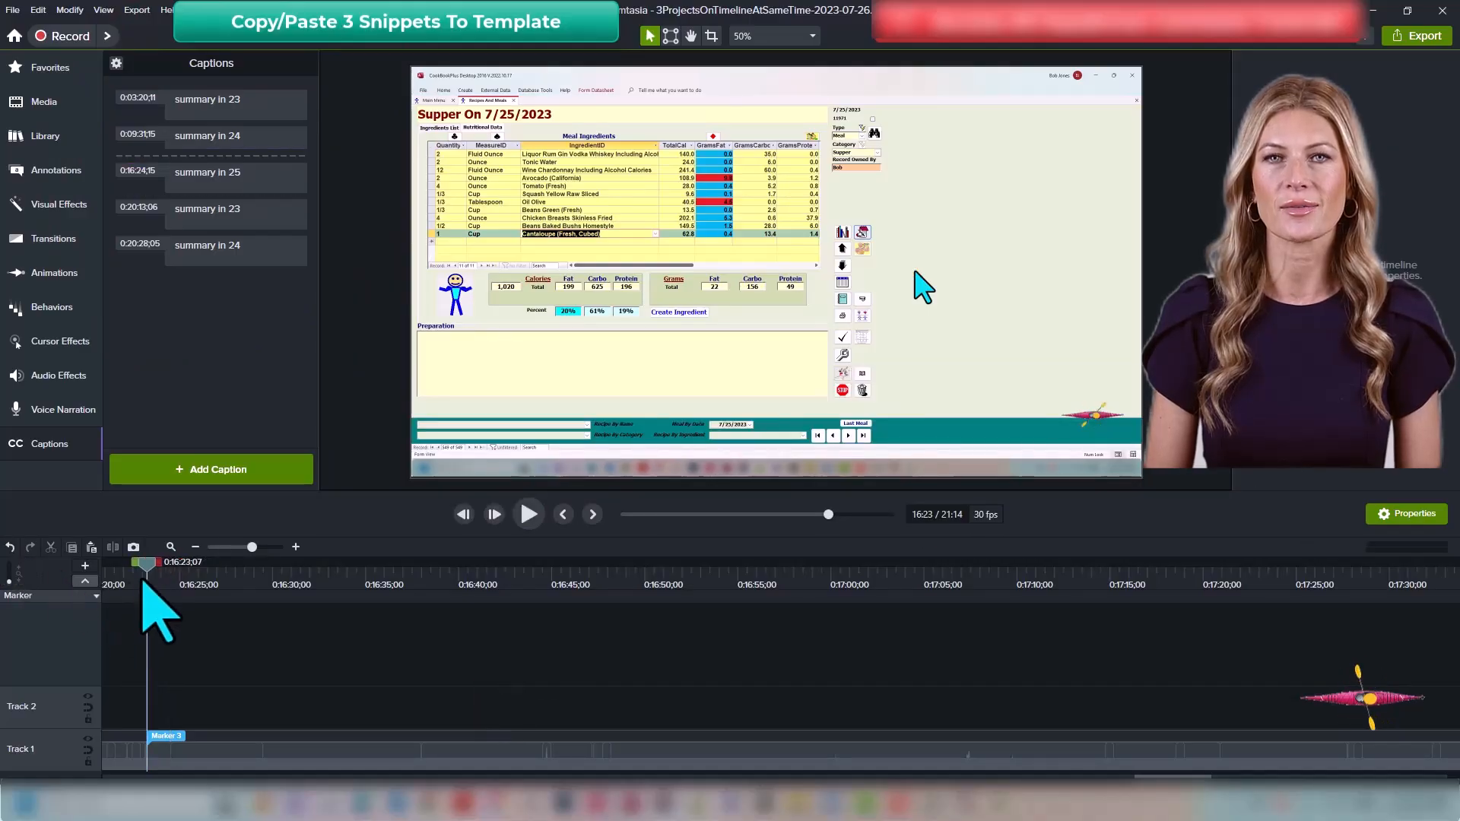
drag(147, 582, 423, 630)
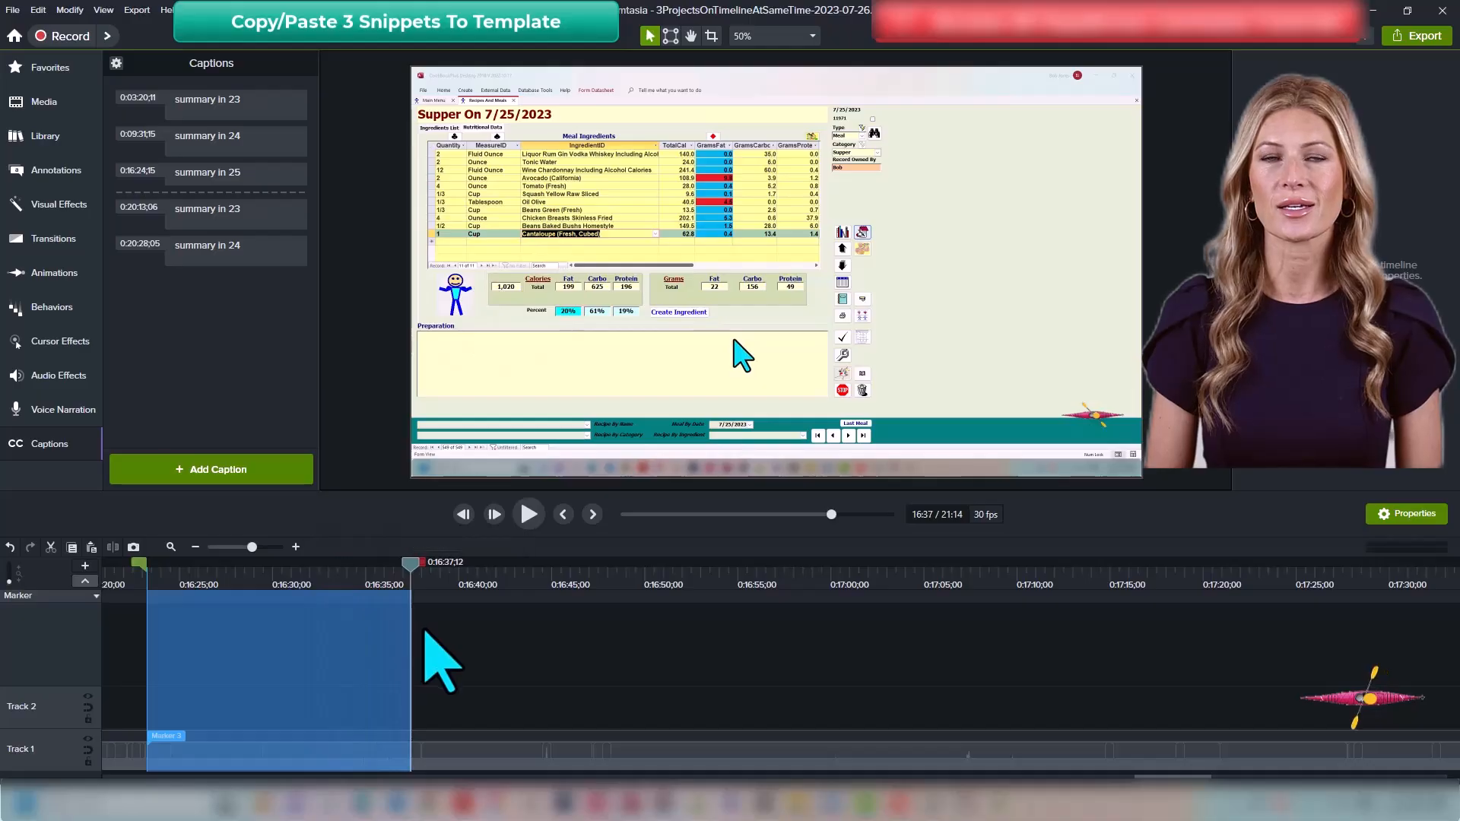
key(ctrl+c)
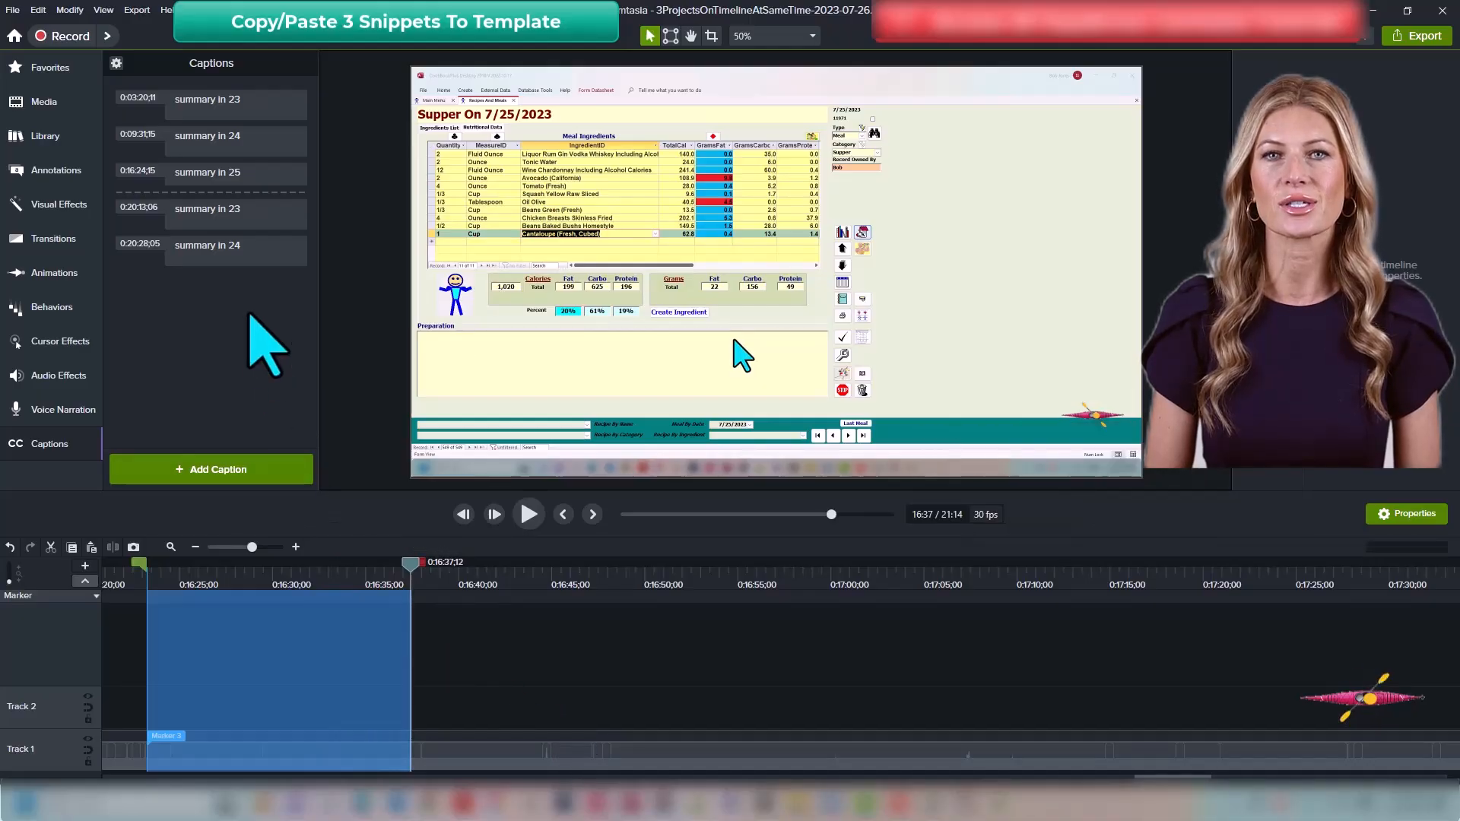
Step: Open the Tutorial group and paste the third snippet onto Track 1 right after the second one
key(ctrl+End)
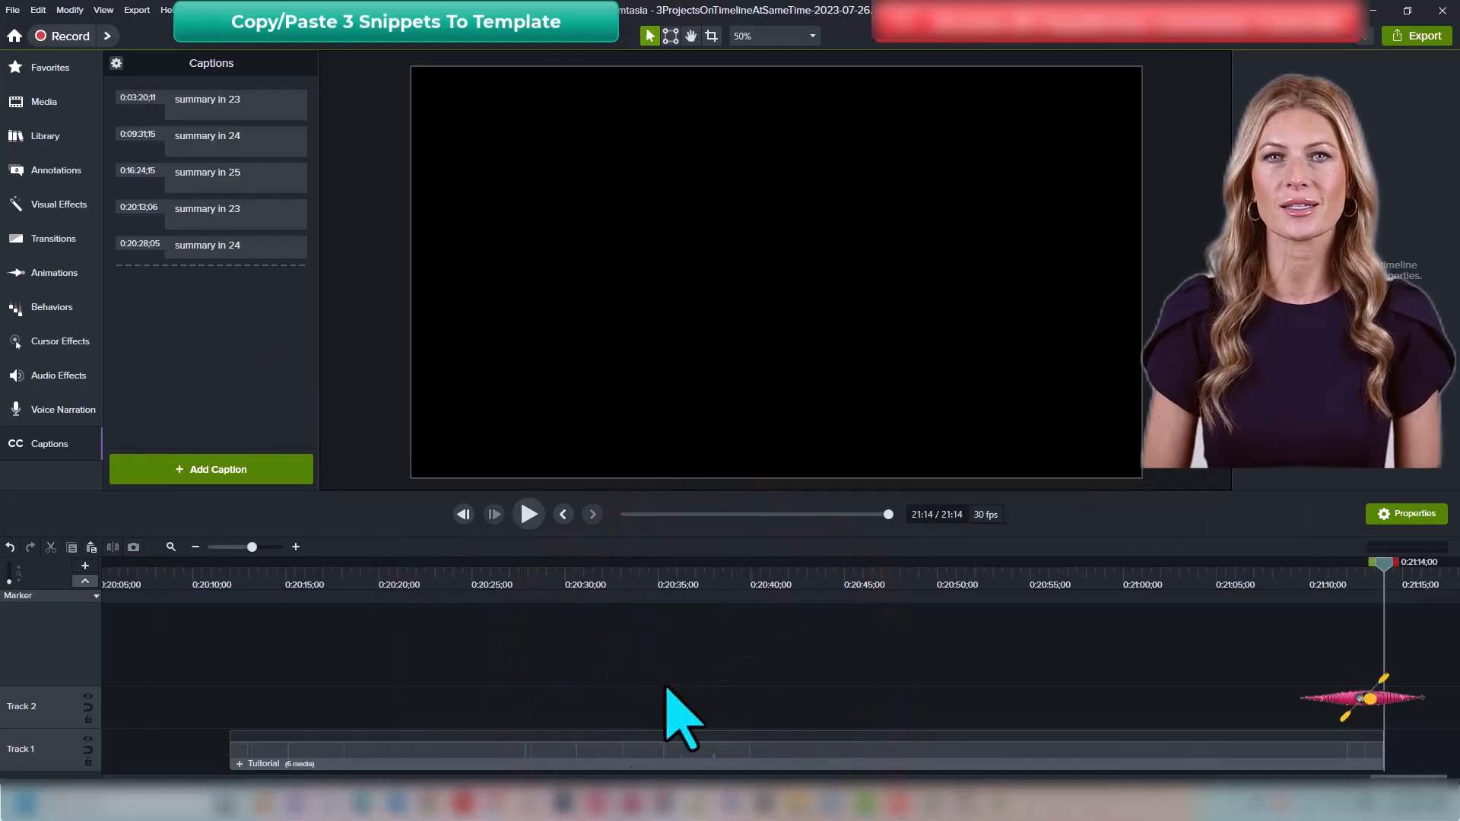
click(563, 515)
key(ctrl+shift+g)
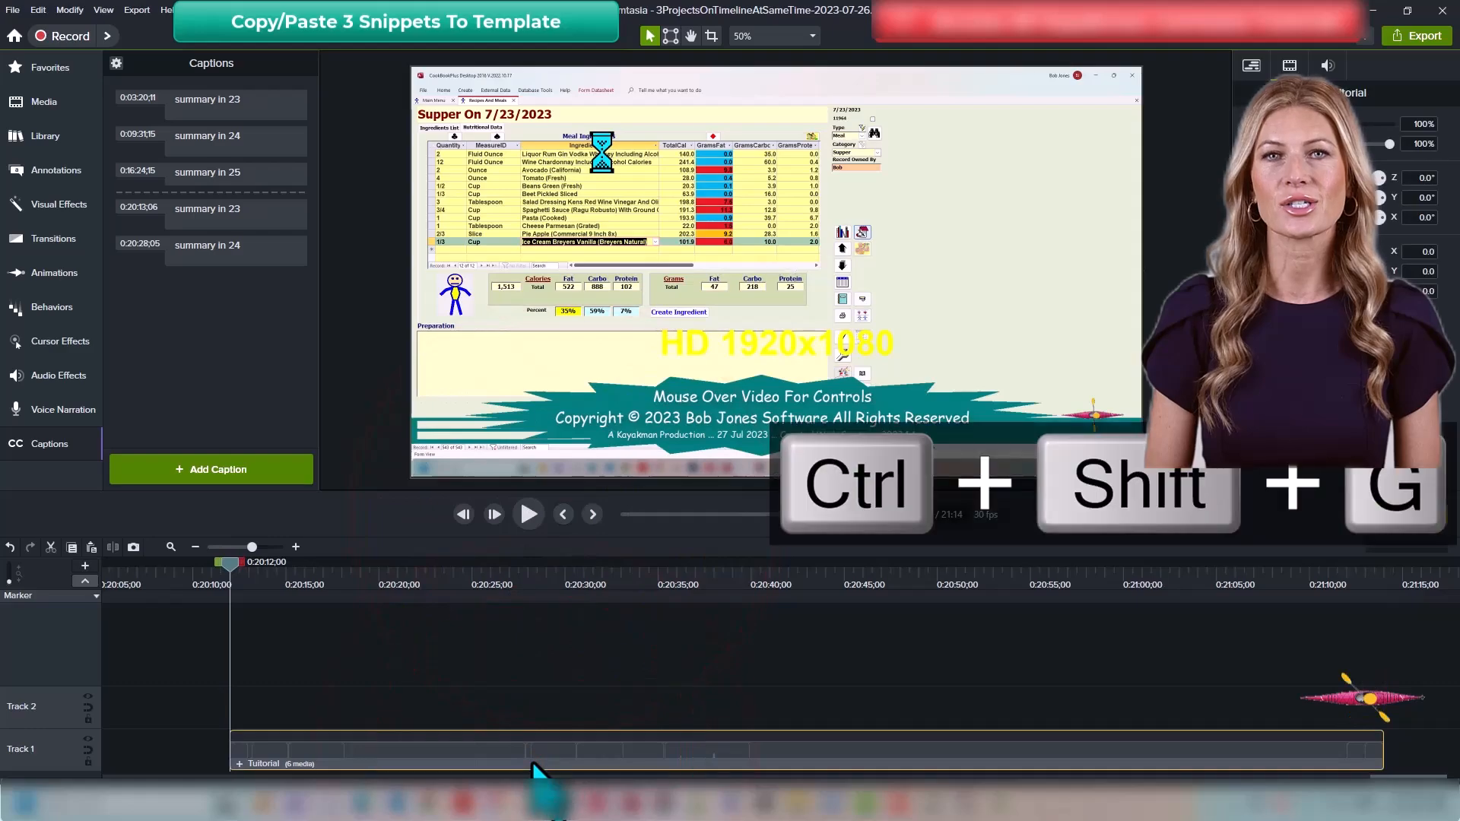
right_click(828, 750)
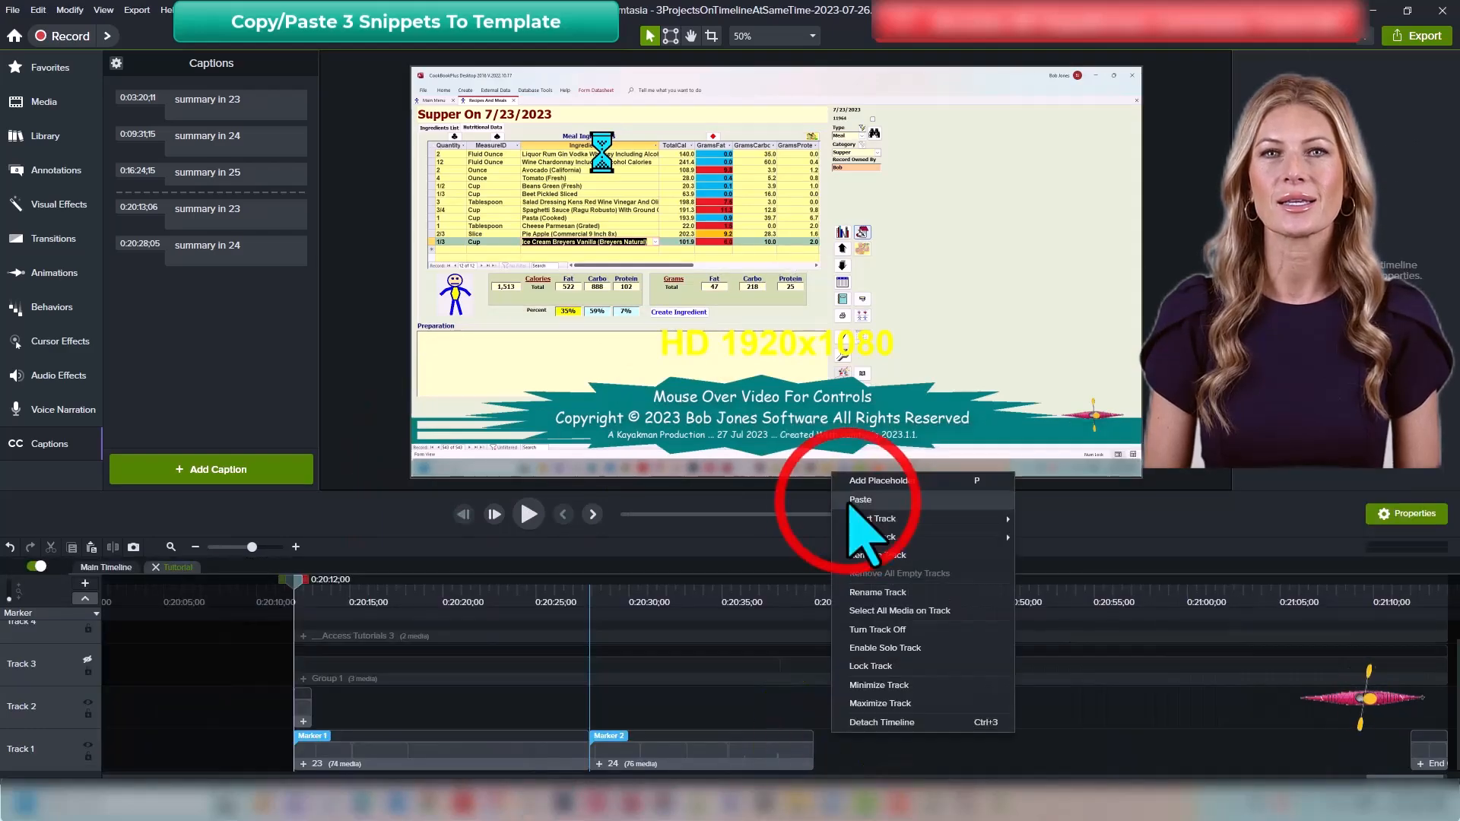
click(856, 524)
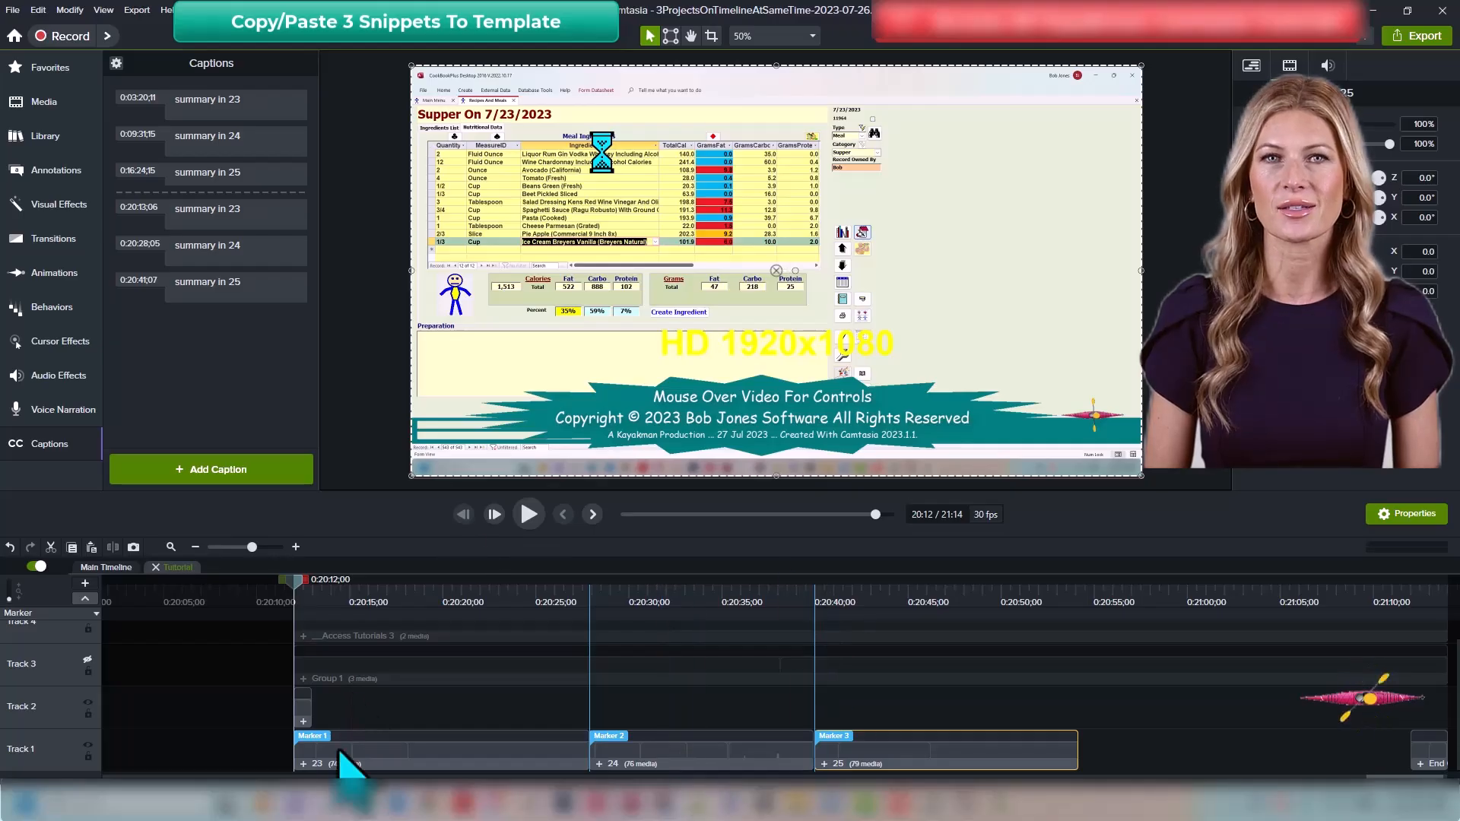
Step: Play back the Tutorial group to preview the pasted snippets
click(531, 515)
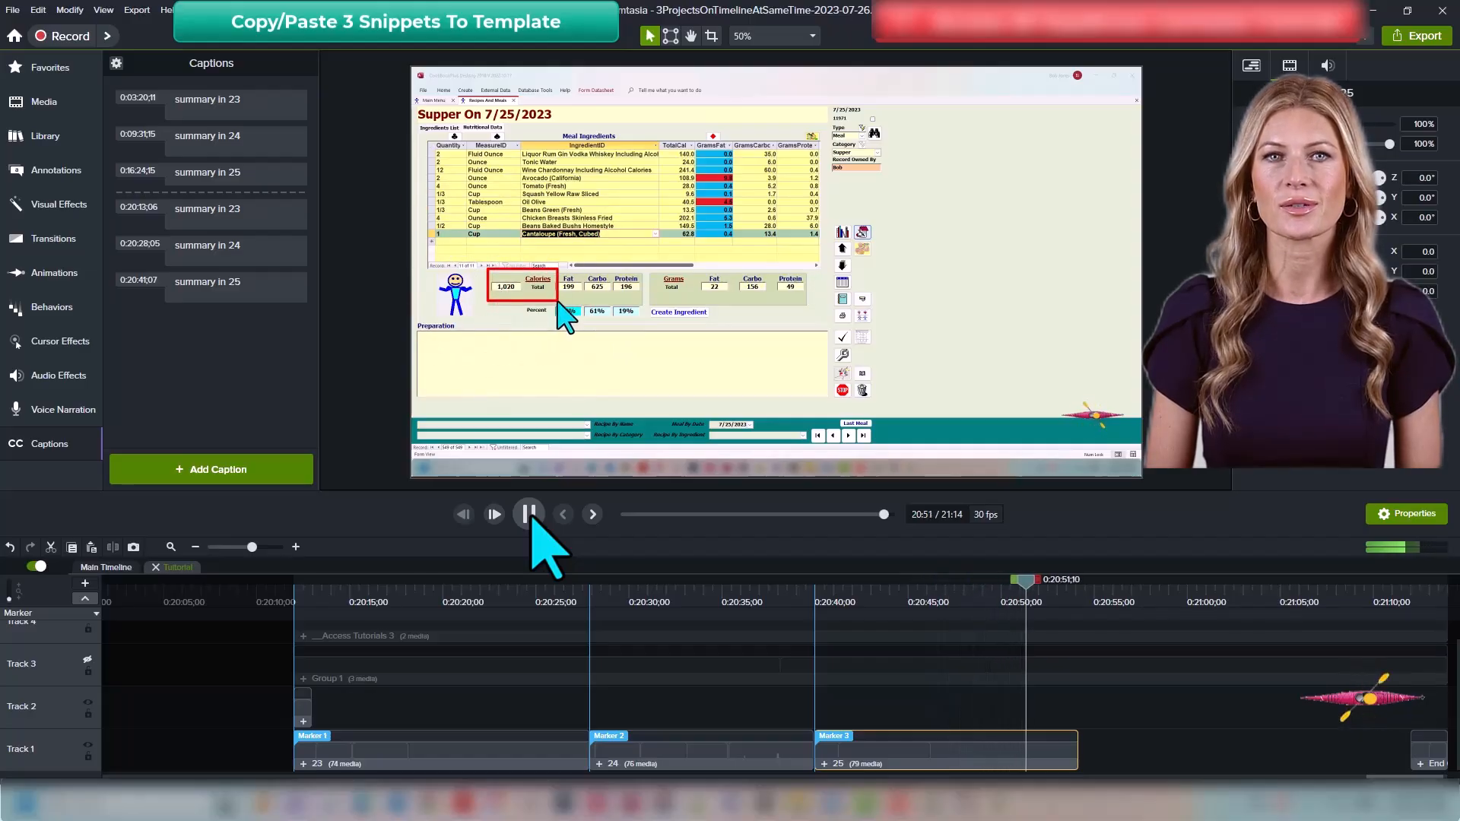
click(530, 515)
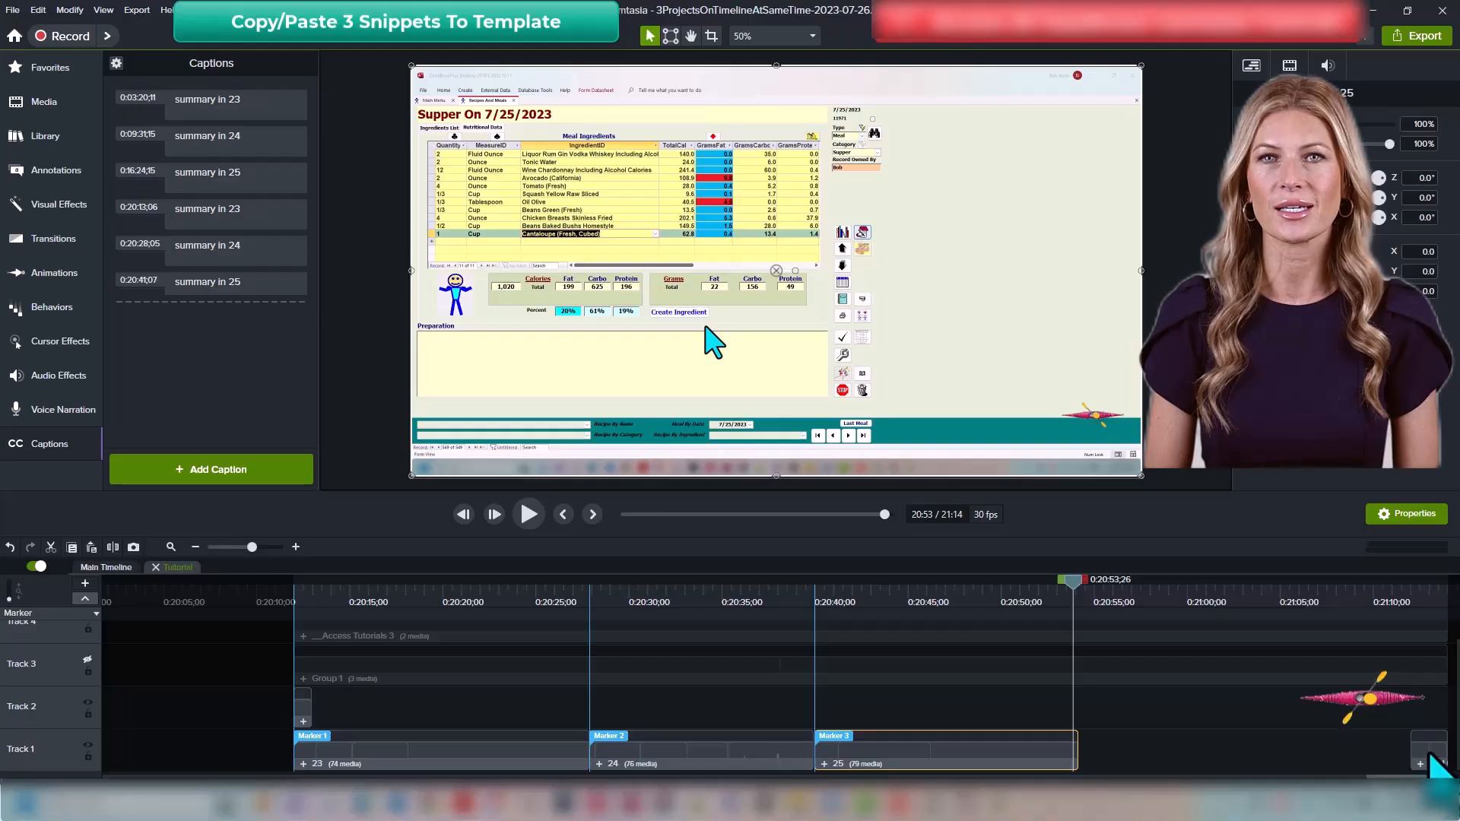
Step: Move the End clip onto Track 2 so it sits right after the 25 snippet, near 20:53
mouse_move(1436, 765)
mouse_down()
mouse_move(1107, 770)
mouse_move(1095, 724)
mouse_move(1067, 719)
mouse_up()
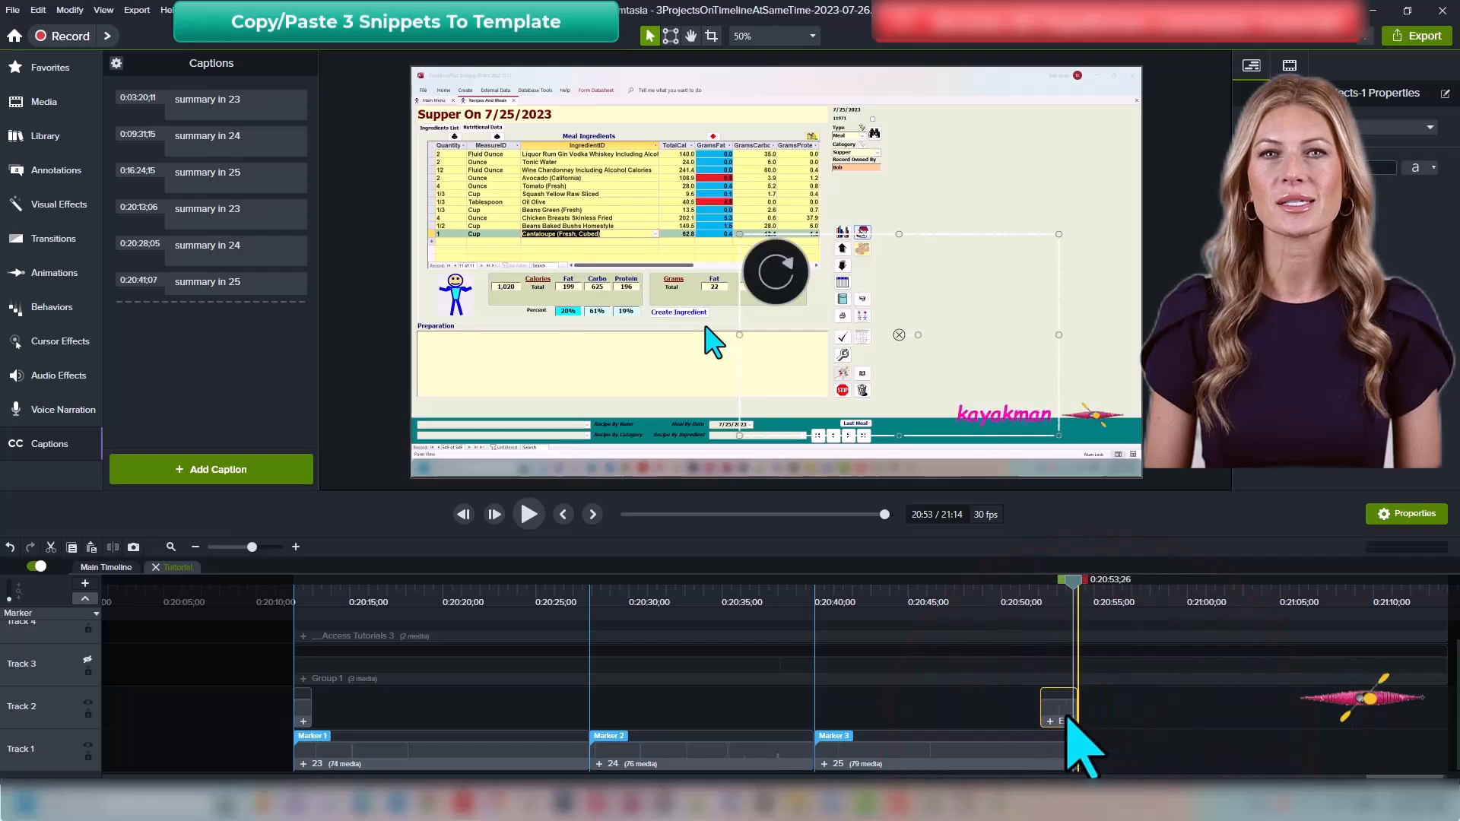
mouse_move(1074, 582)
mouse_down()
mouse_move(1001, 601)
mouse_move(1069, 612)
mouse_move(1060, 600)
mouse_up()
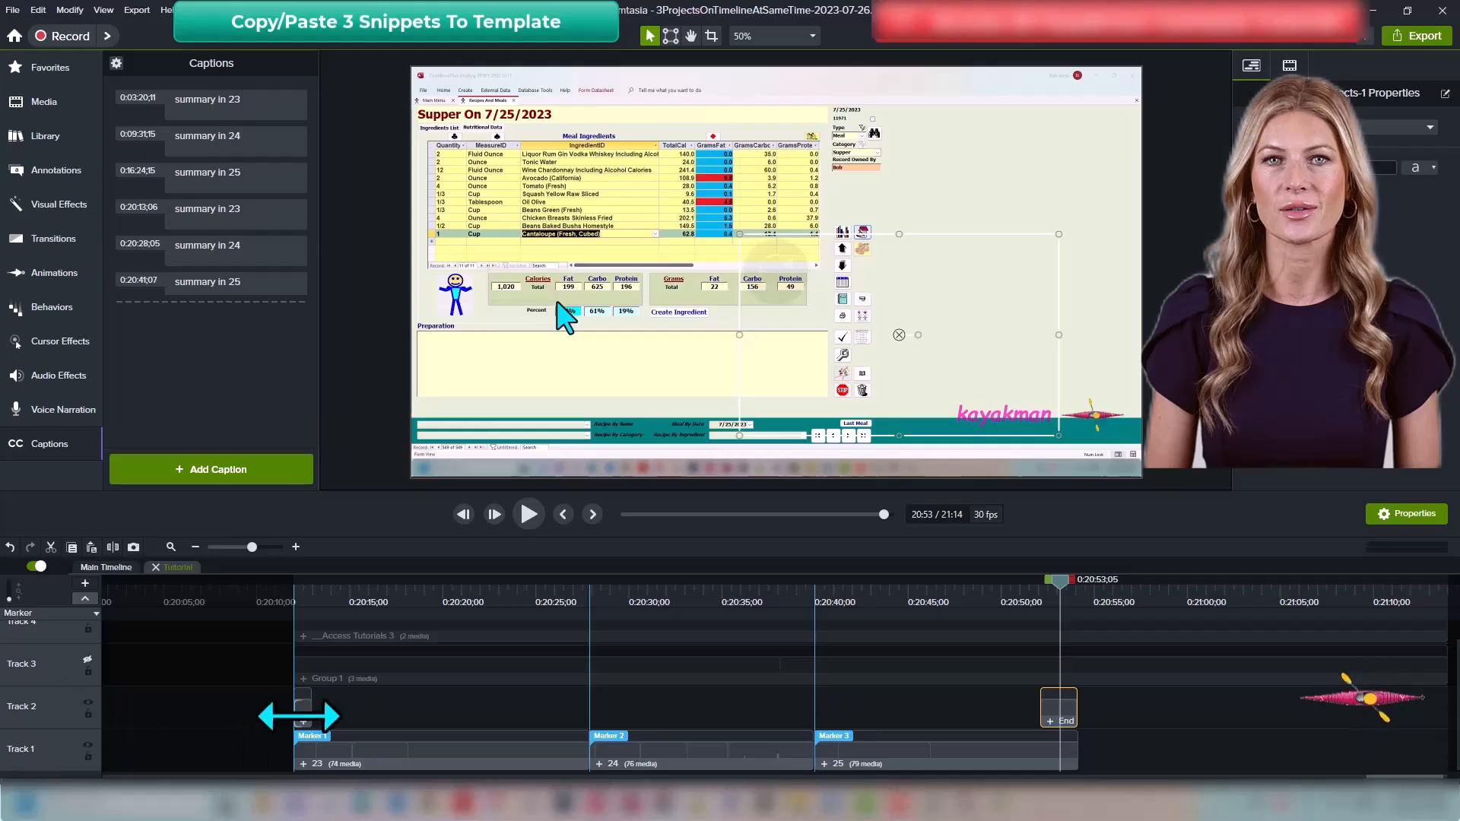
Step: Unlock Tracks 3 and 4 and trim the Access Tutorials 3 and Group 1 clips to end near 20:53
scroll(270, 749, up, 1)
click(87, 680)
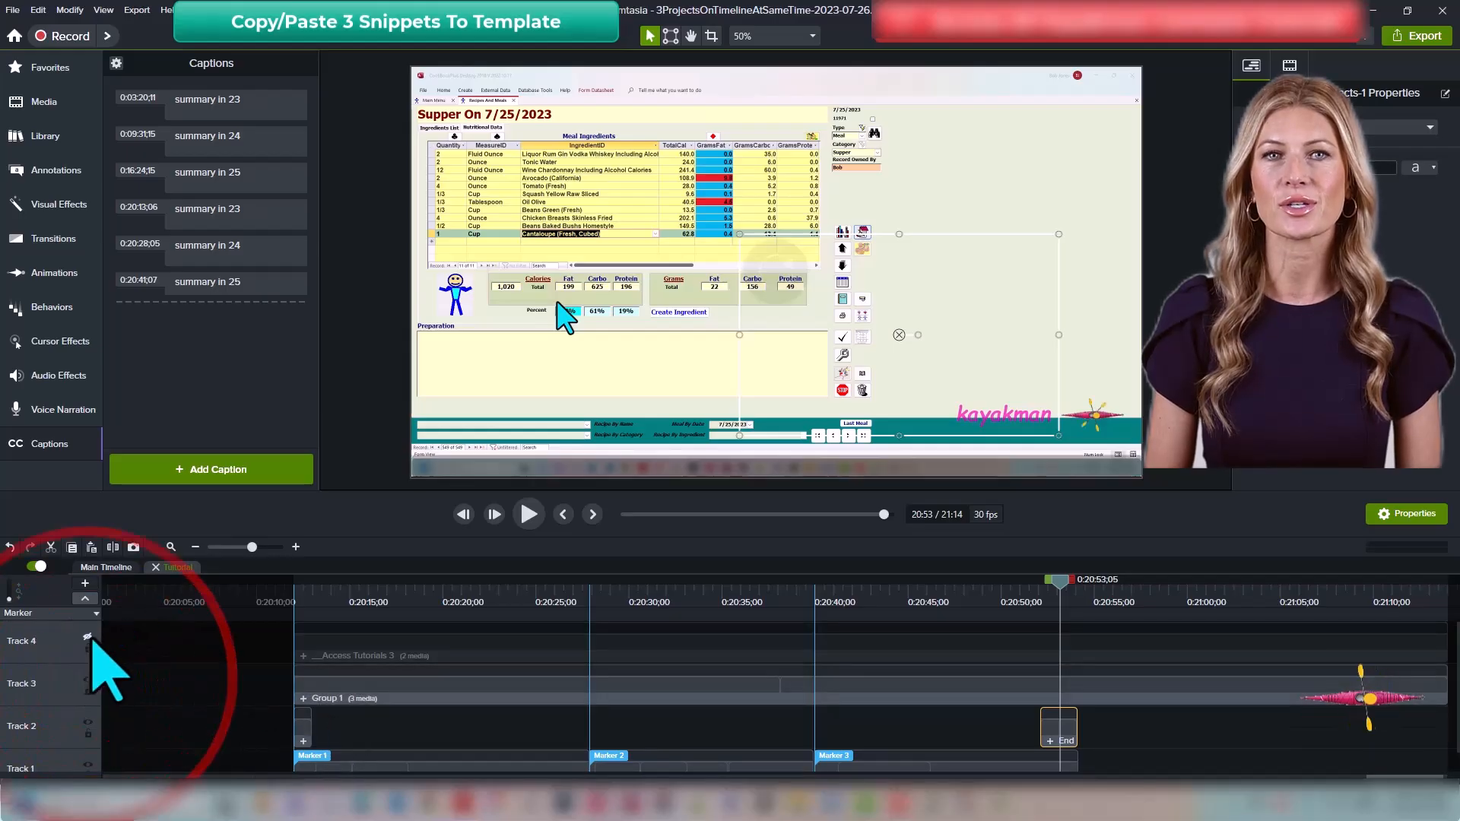
click(87, 637)
scroll(608, 715, down, 1)
drag(1404, 777, 1408, 776)
drag(1401, 694, 1013, 661)
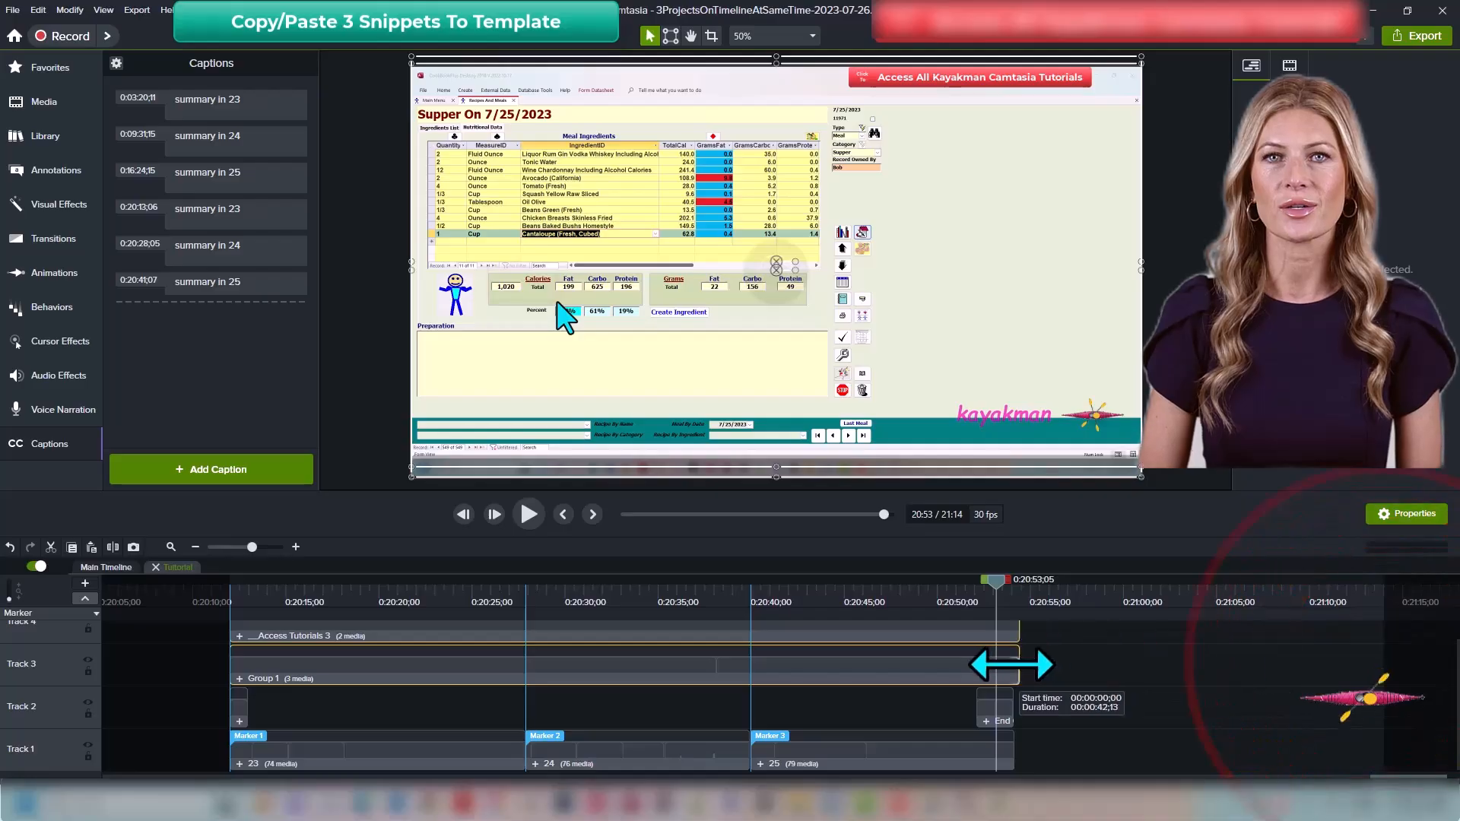
Step: Ungroup Group 1 and set the playhead at the group content's end, about 20:54
click(978, 668)
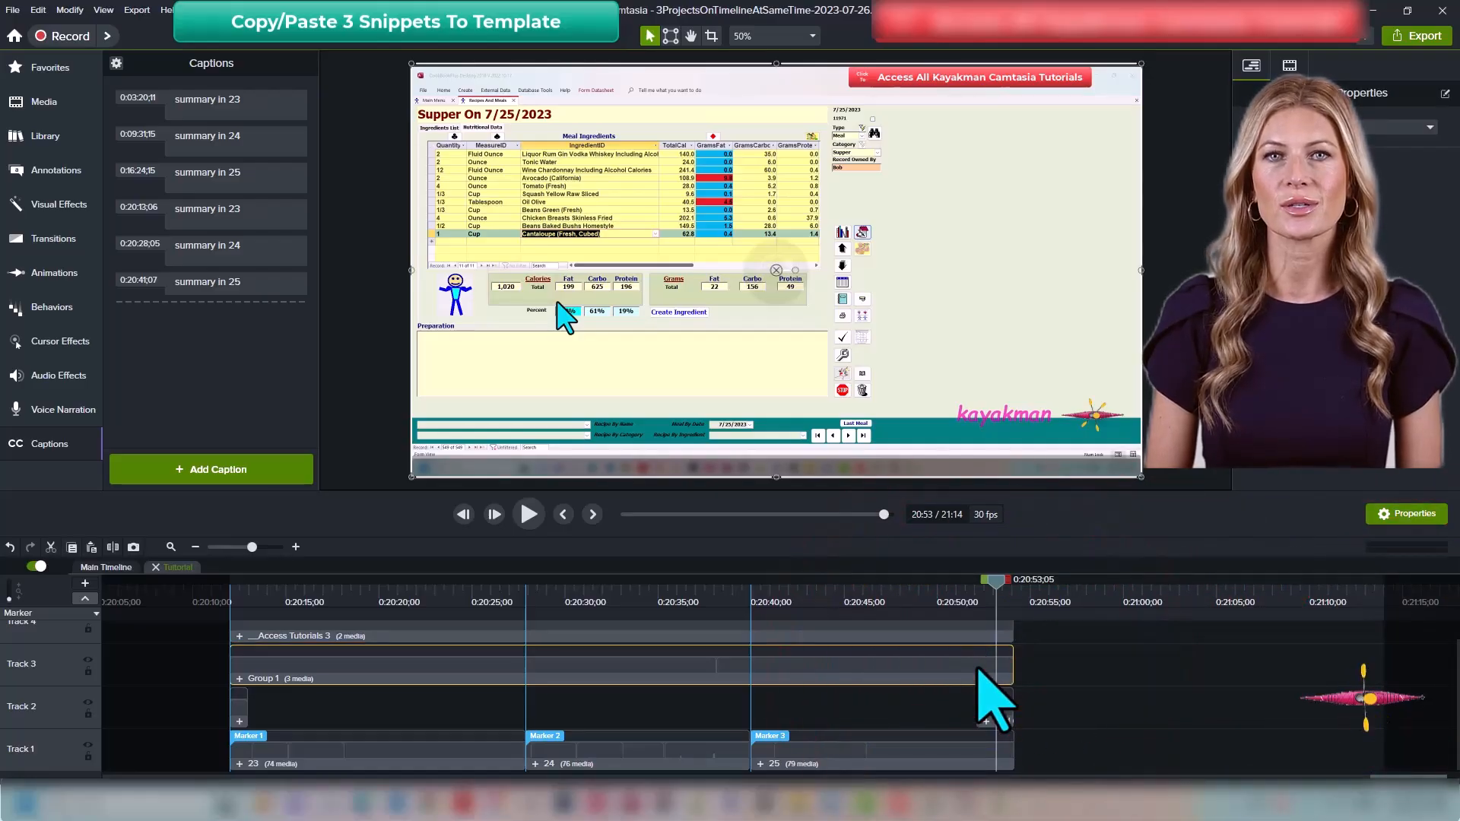
key(ctrl+u)
click(1010, 592)
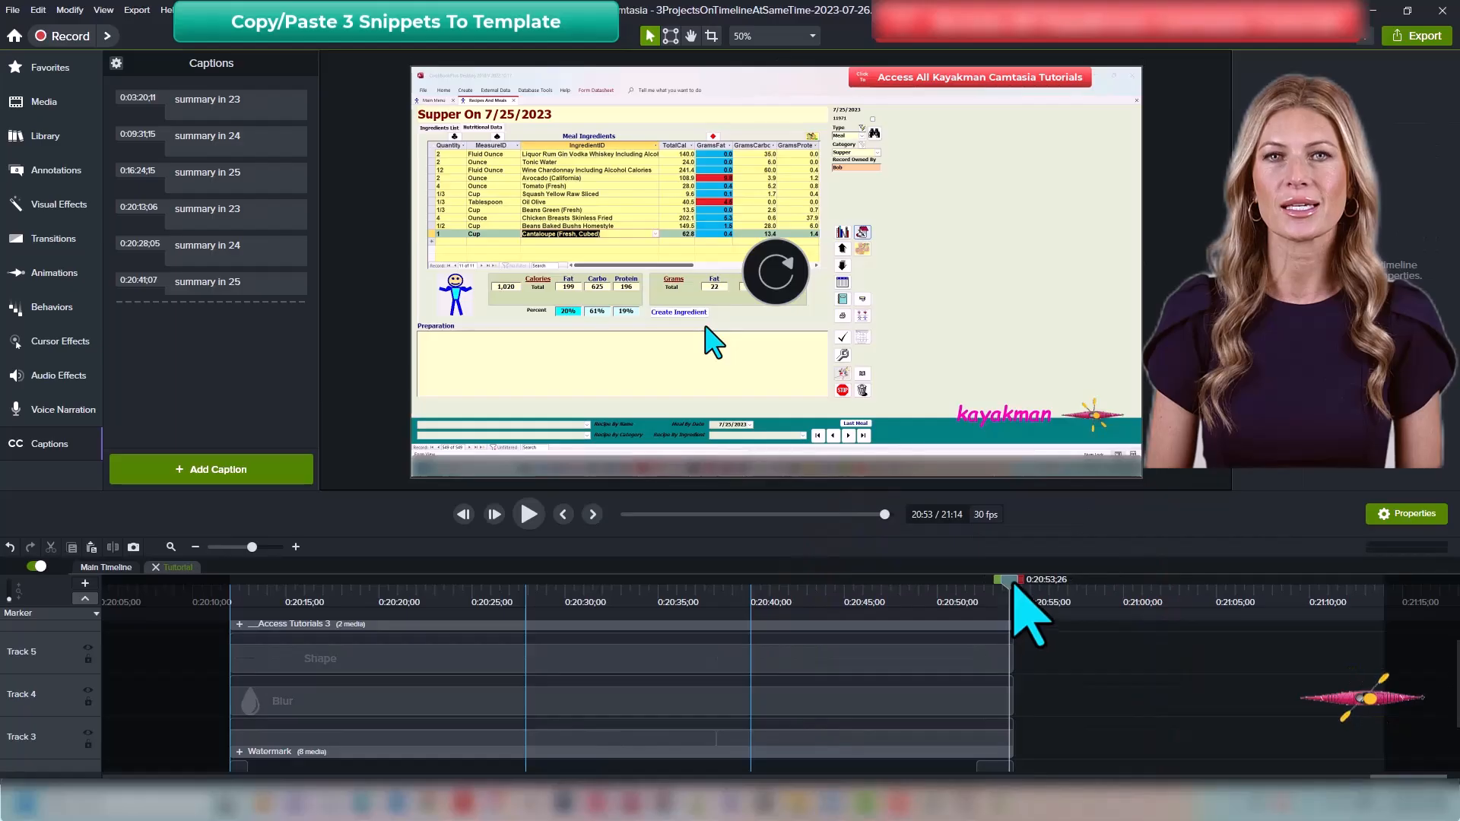
click(1015, 586)
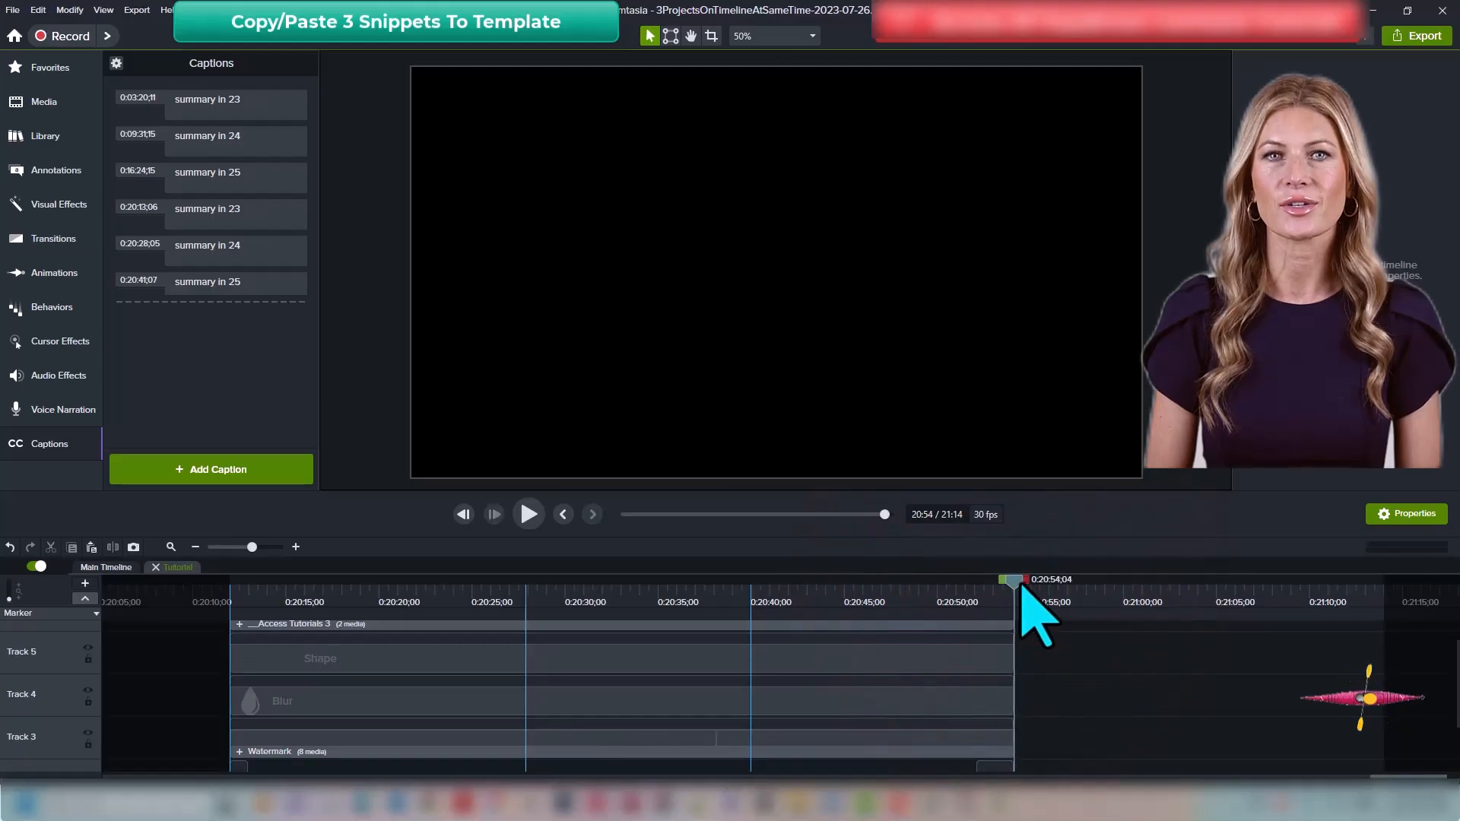
key(comma)
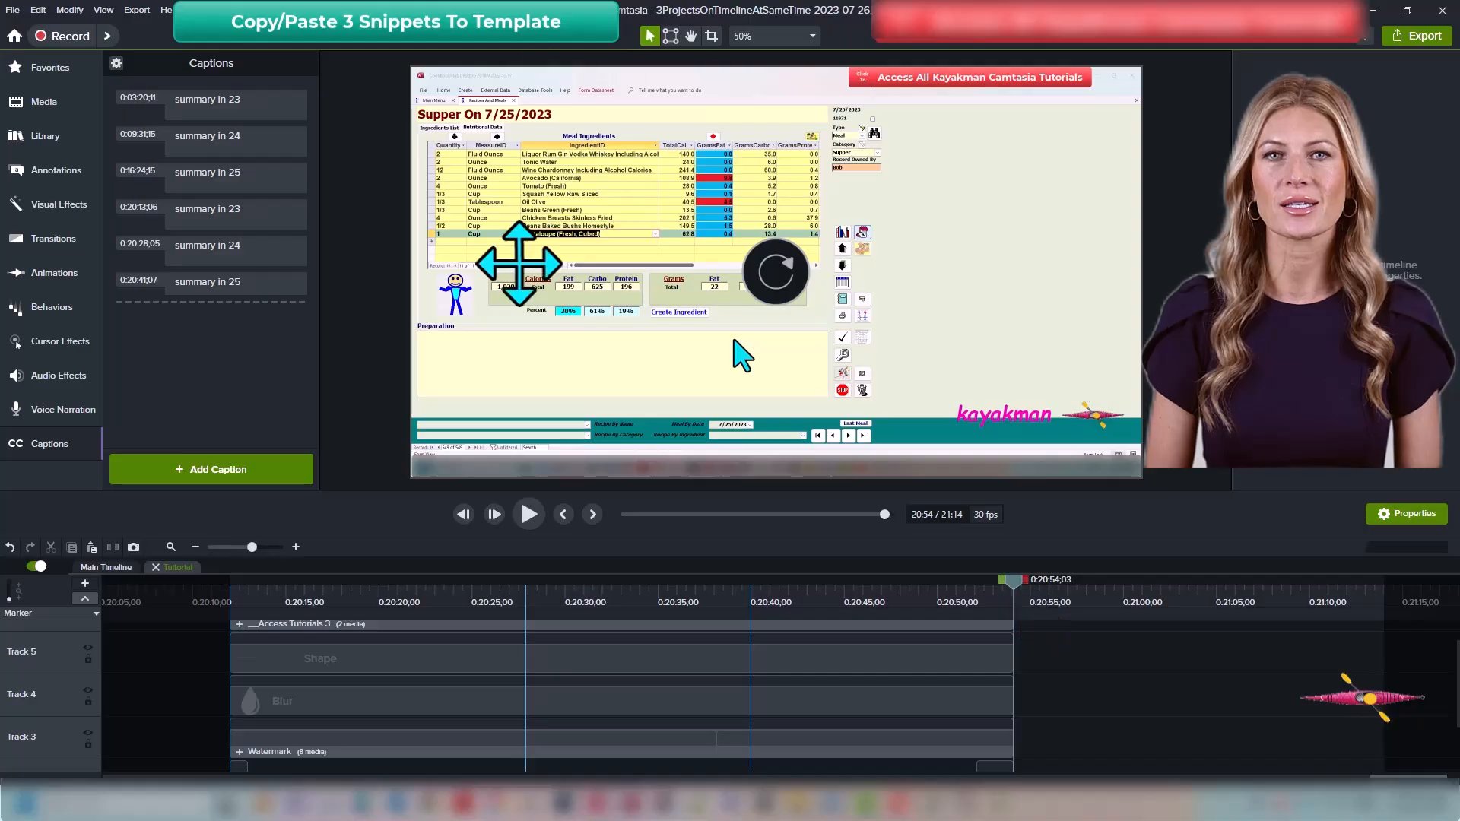
Step: Return to the main timeline and trim the Tutorial group's end to about 20:54
scroll(1080, 685, down, 2)
click(1081, 698)
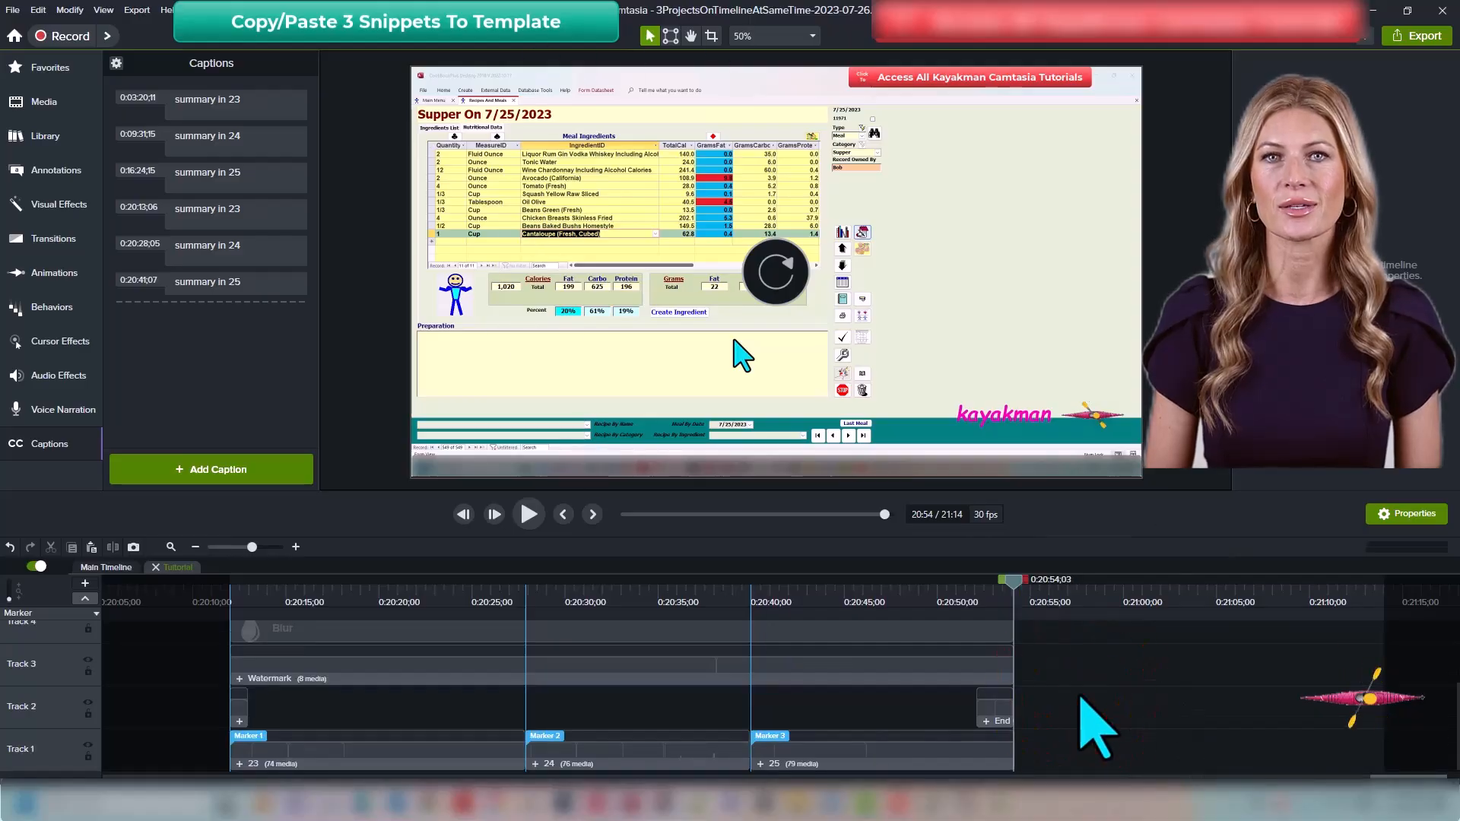
key(ctrl+shift+u)
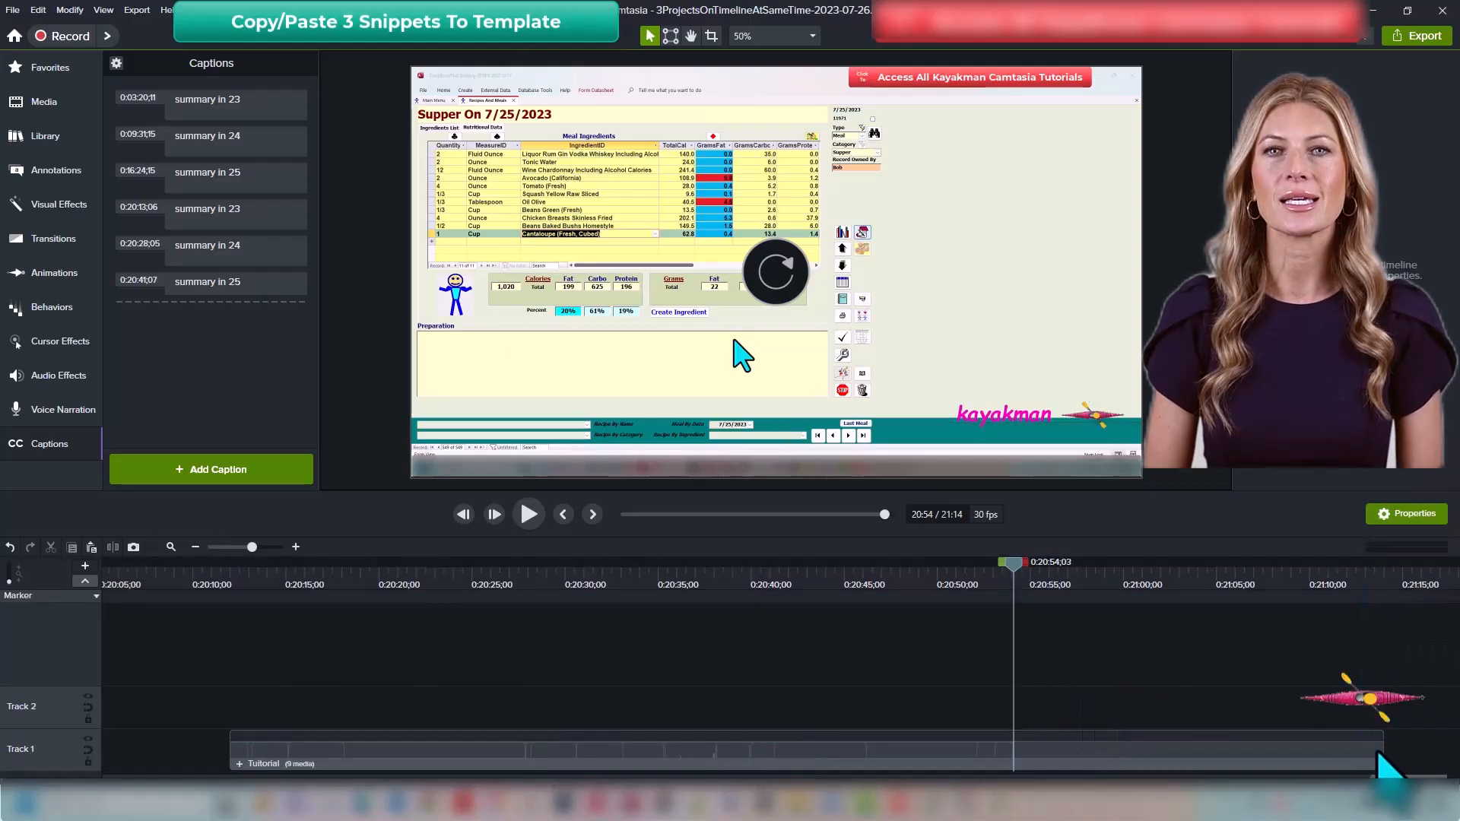
drag(1380, 751, 1020, 772)
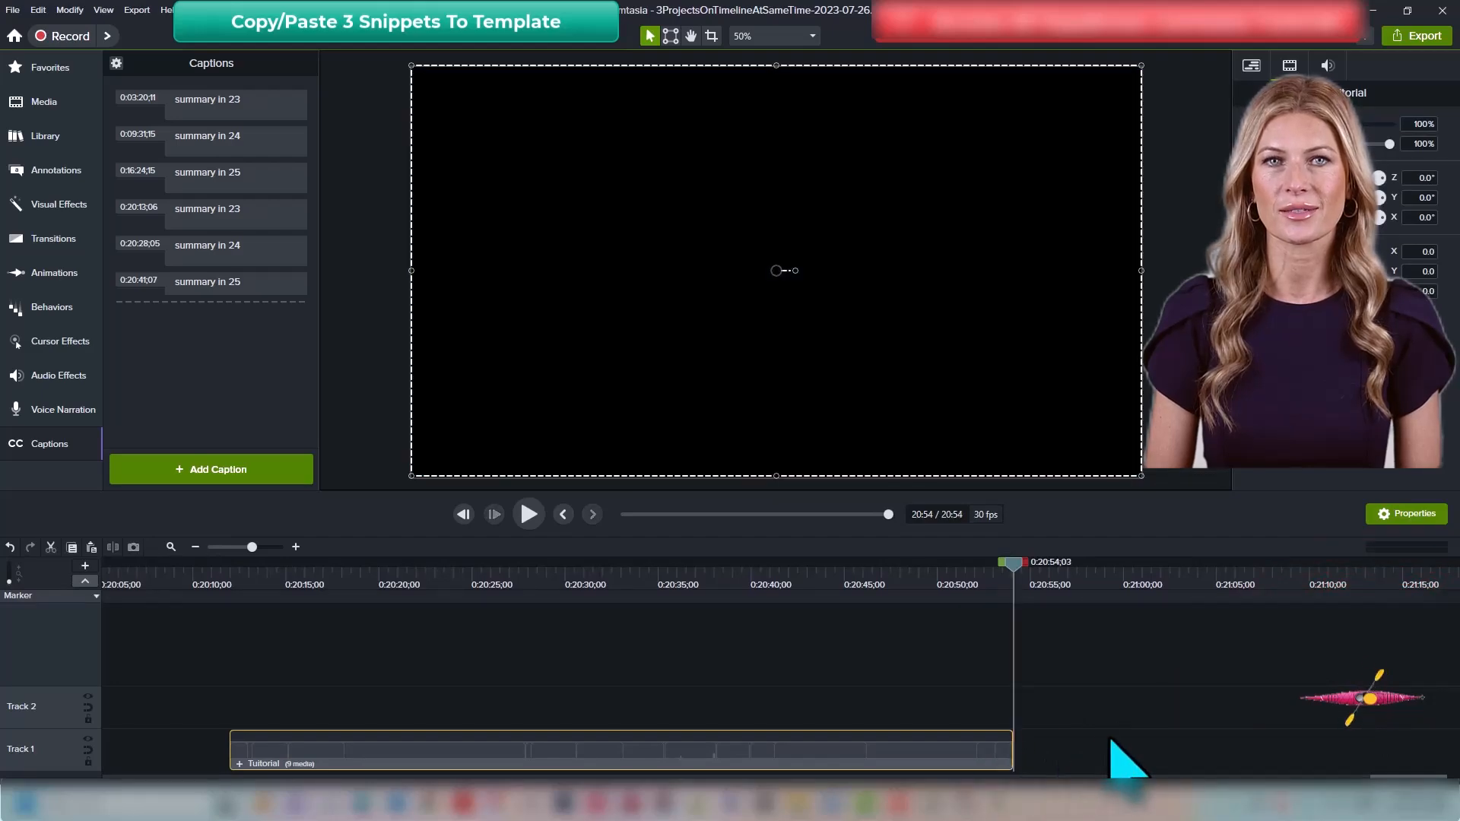
click(1114, 744)
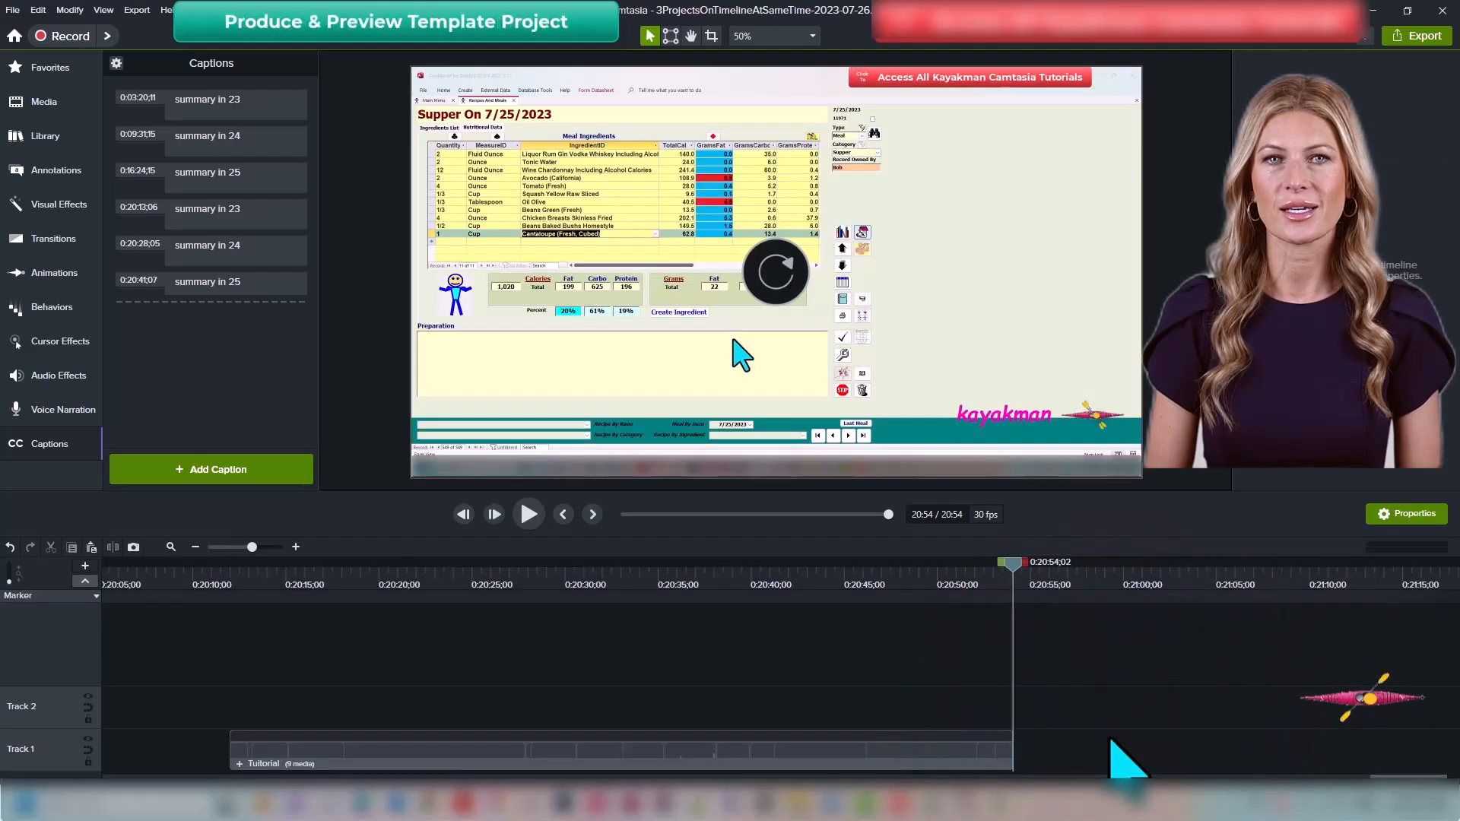
Step: Export the Tutorial group's time range as MP4 with Smart Player named 3ProjectSnippetsCompared-2023-07-27
click(563, 515)
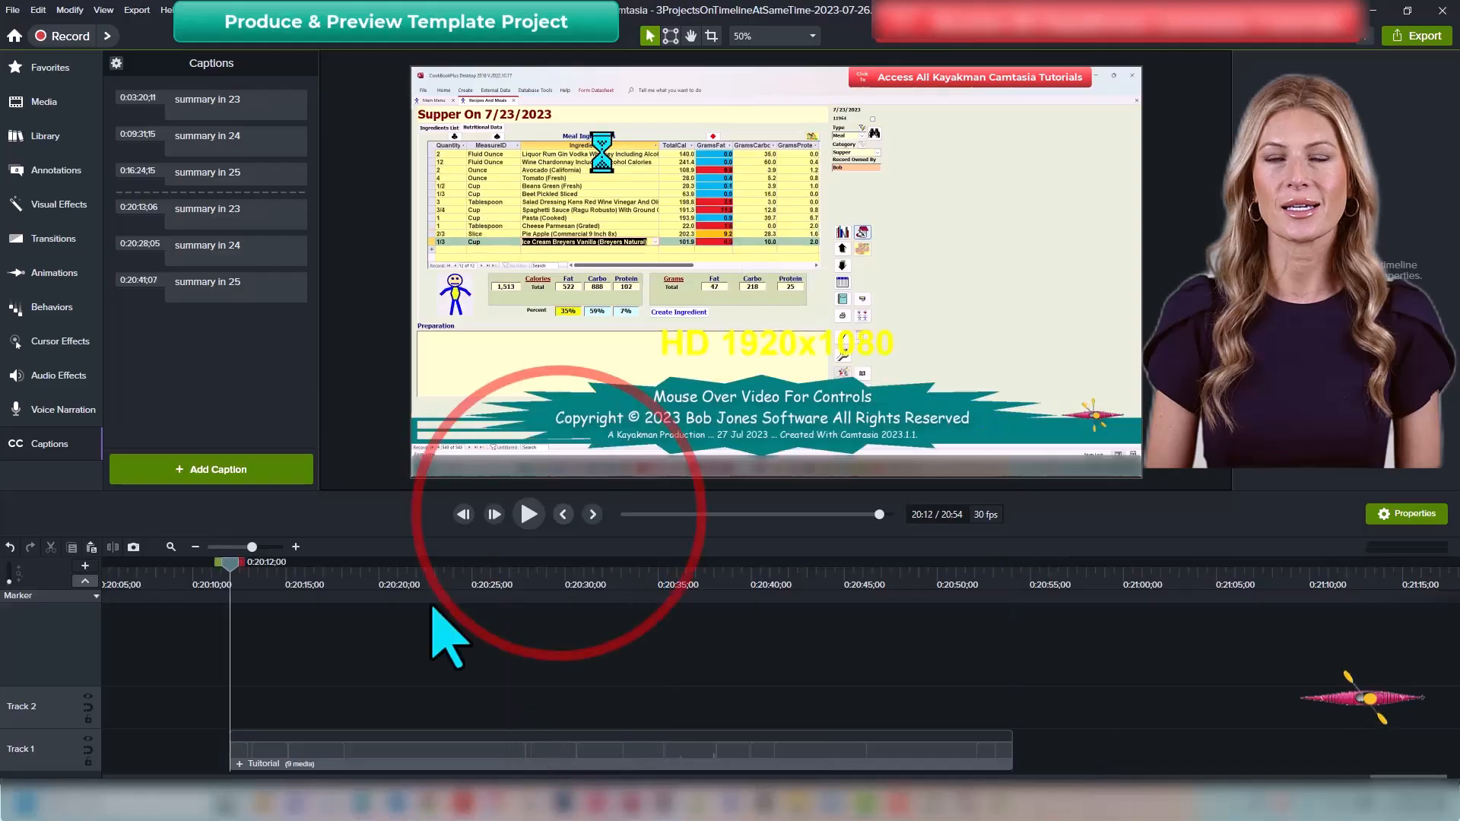
drag(242, 562, 938, 769)
right_click(943, 768)
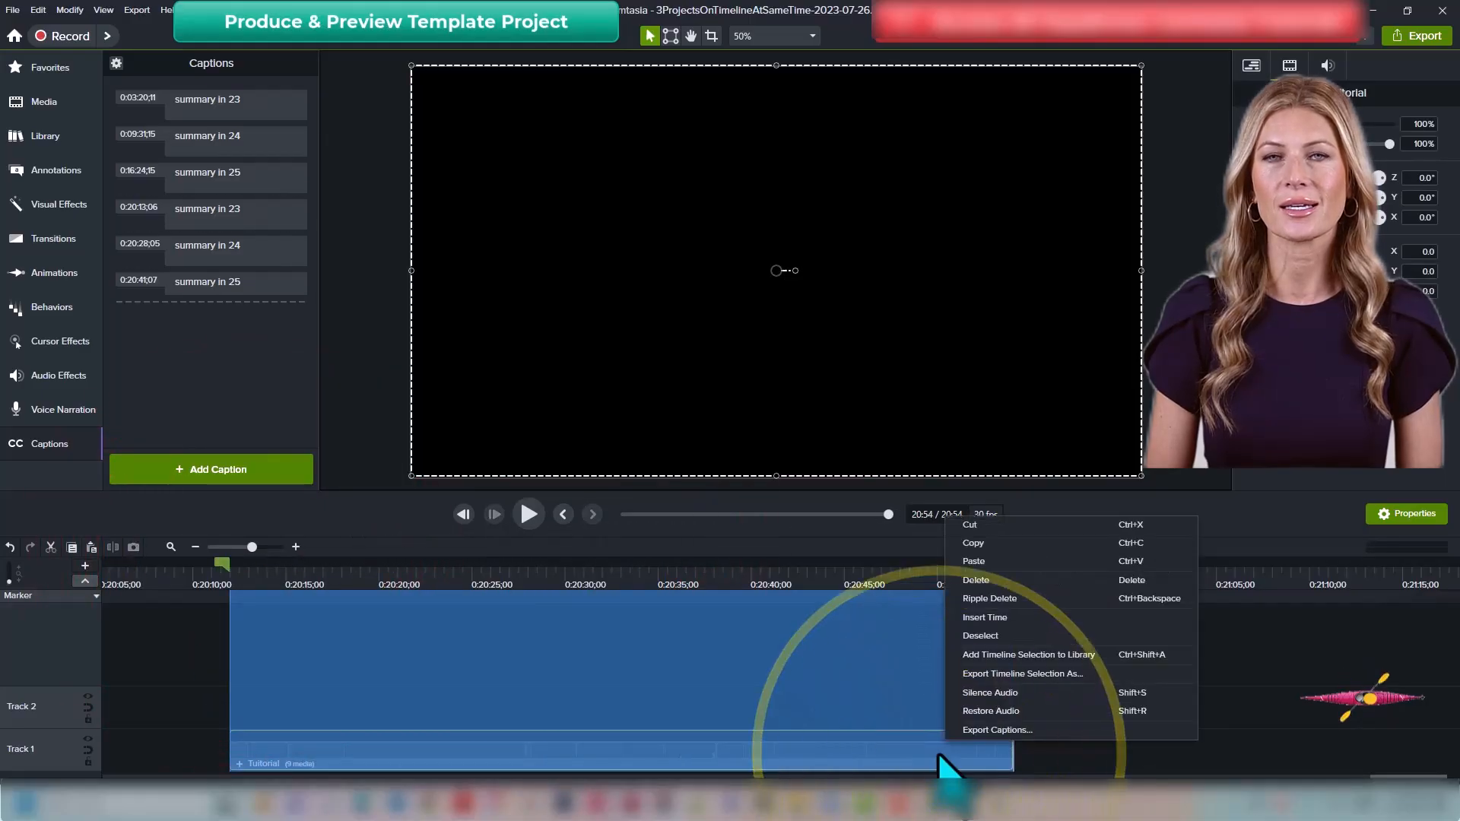
click(1023, 673)
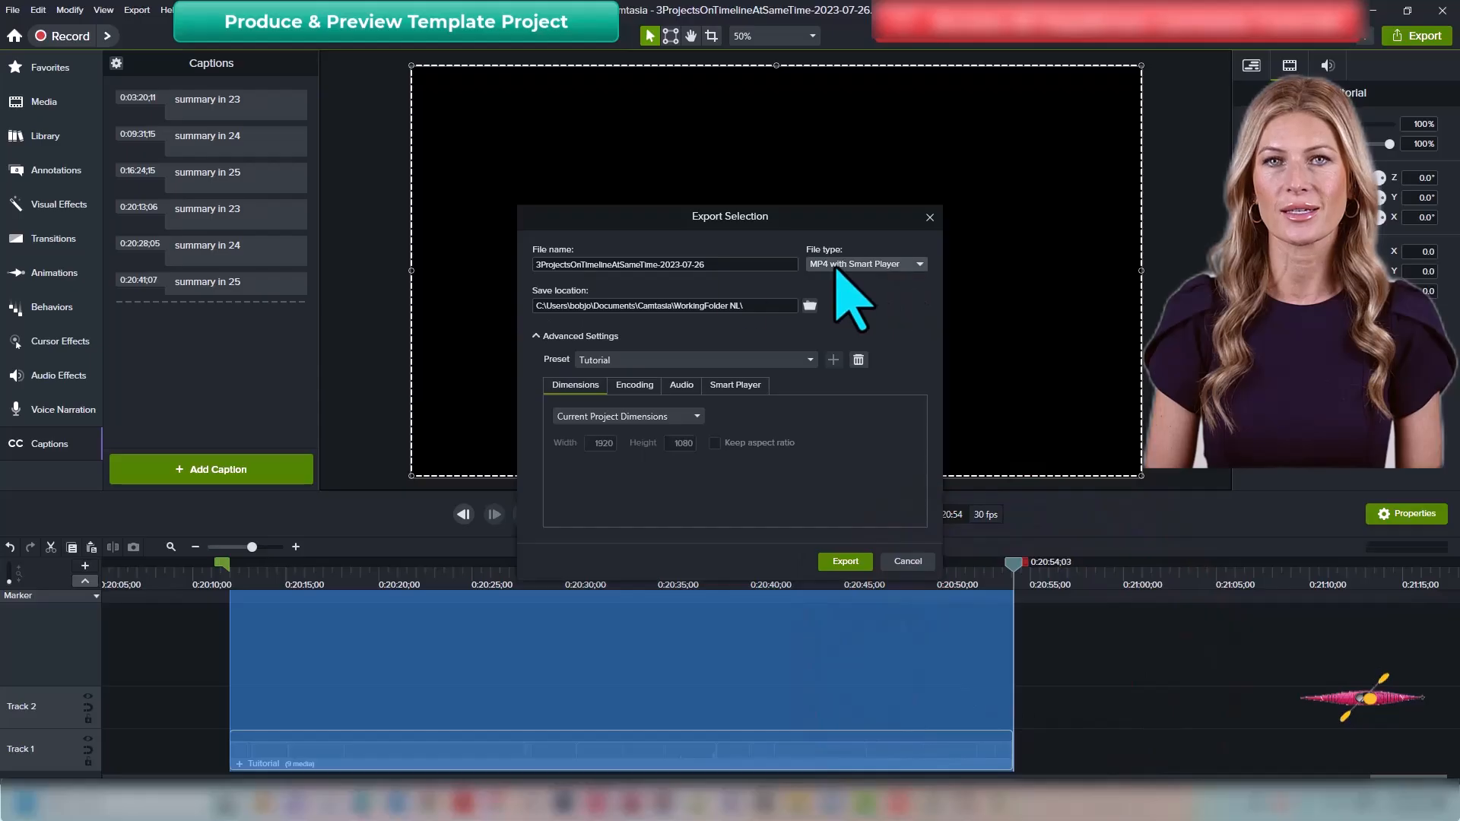
click(572, 263)
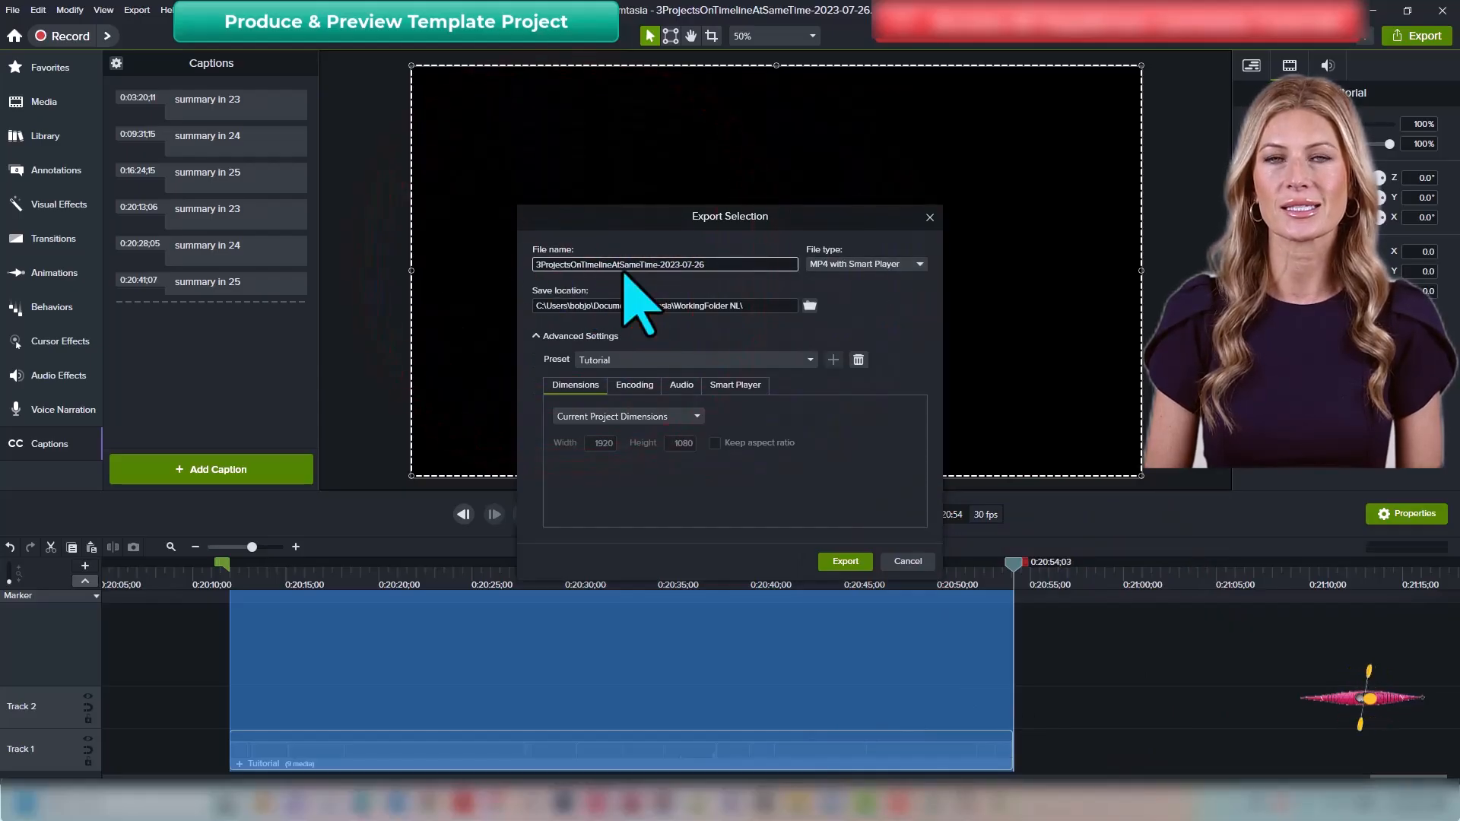
key(Right)
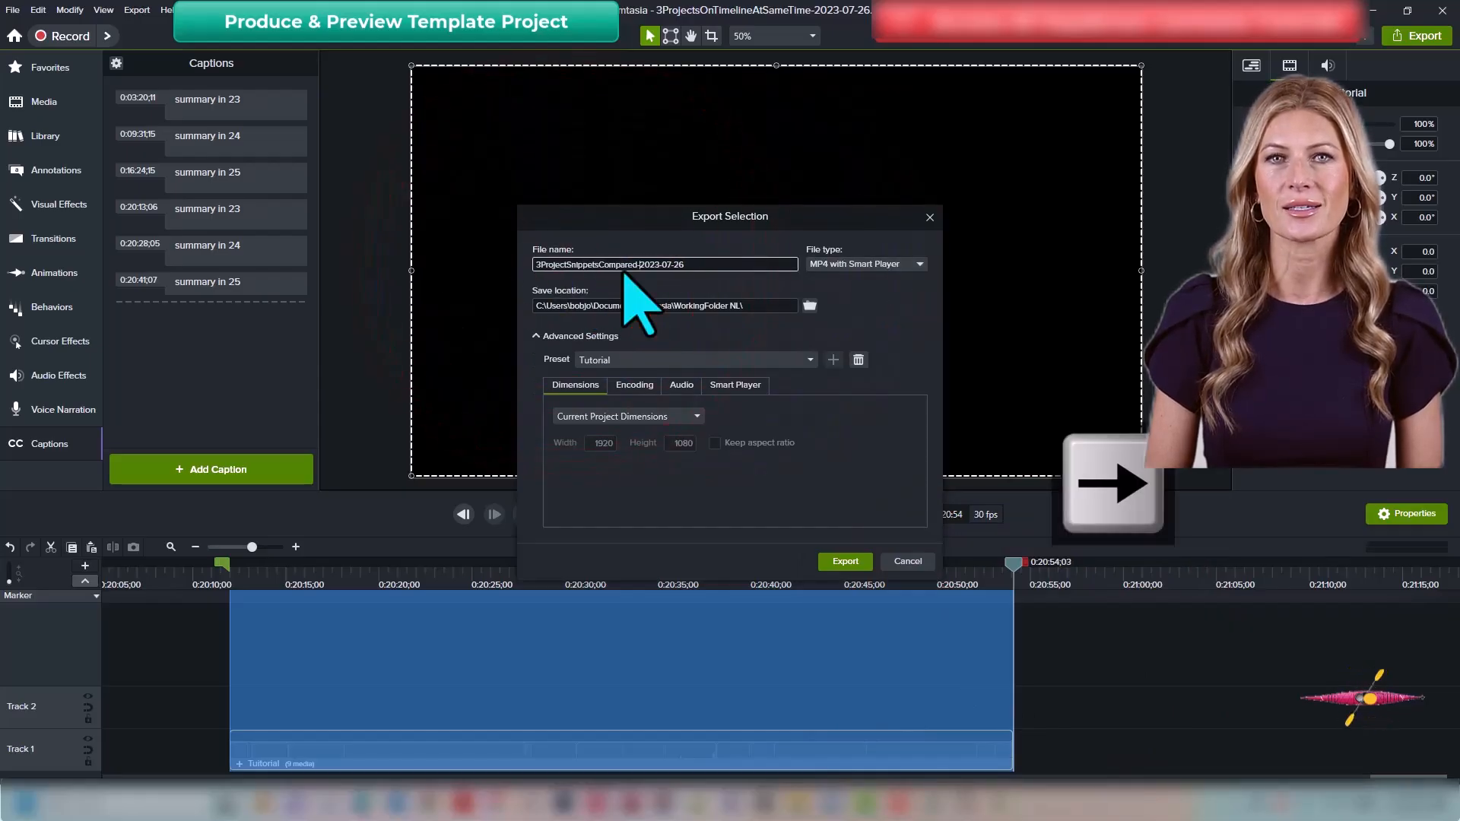
key(BackSpace)
text(7)
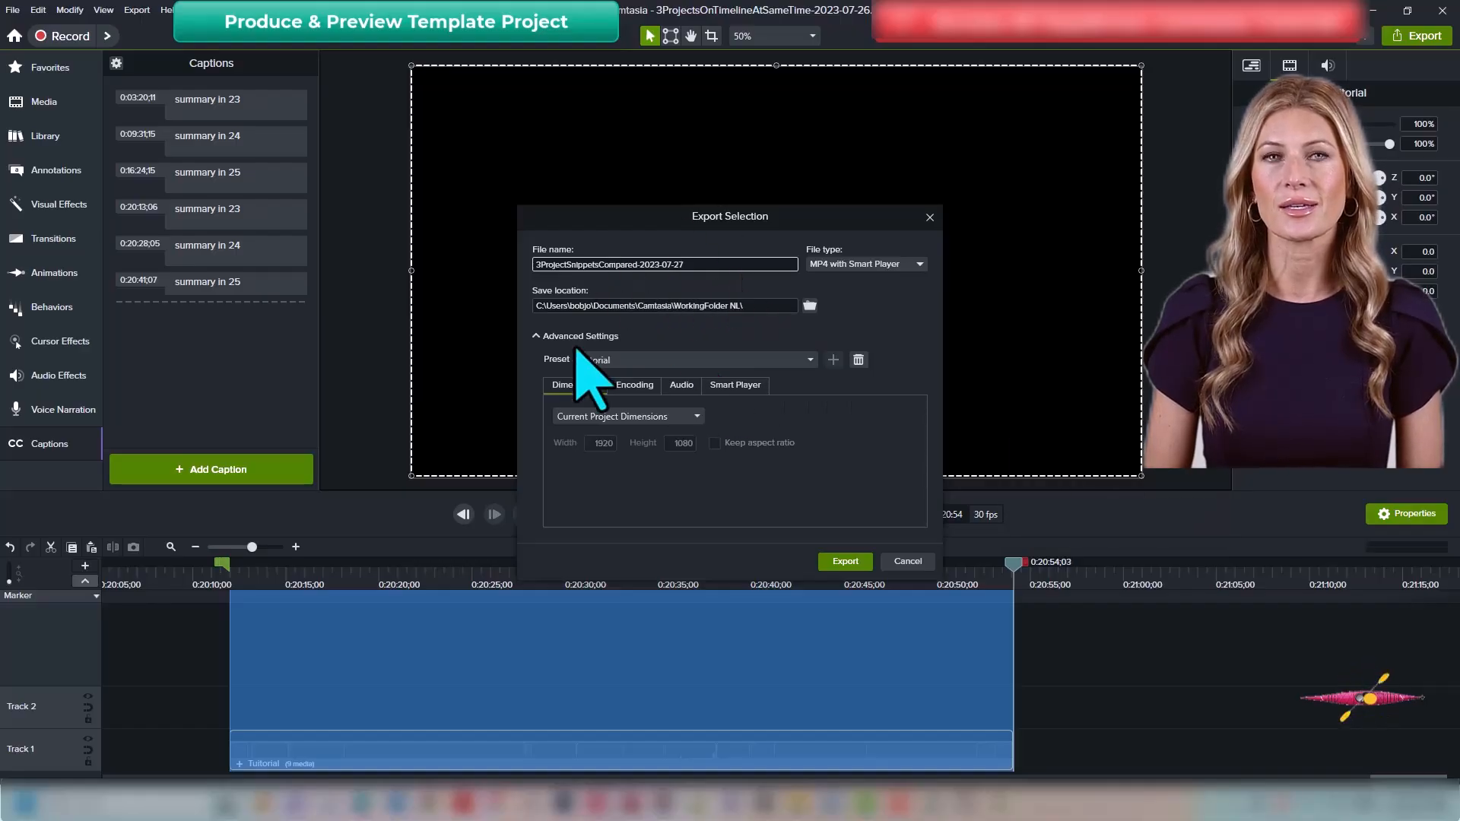
click(844, 563)
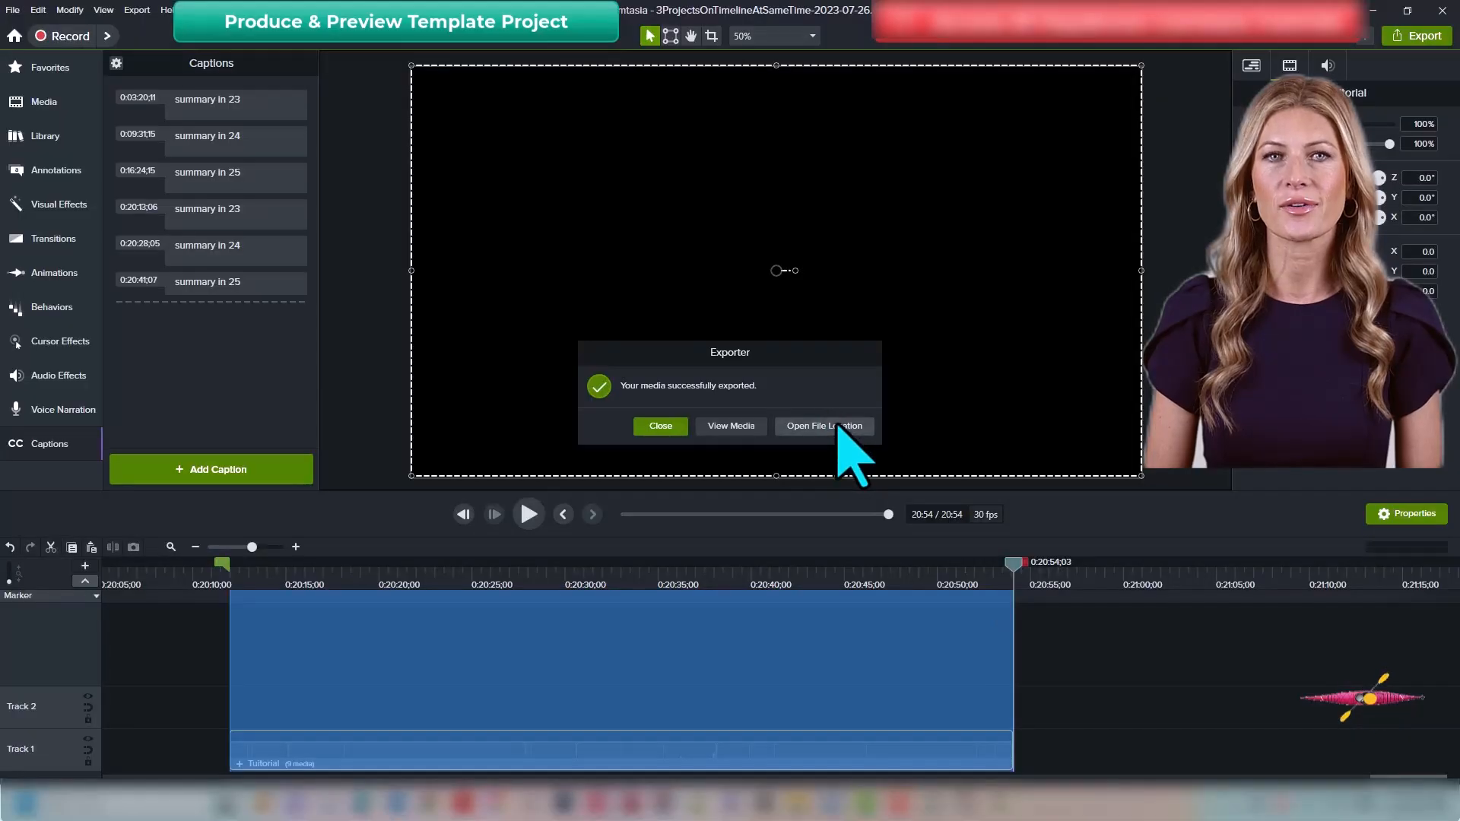
Step: Open and play the exported video to preview it
click(840, 427)
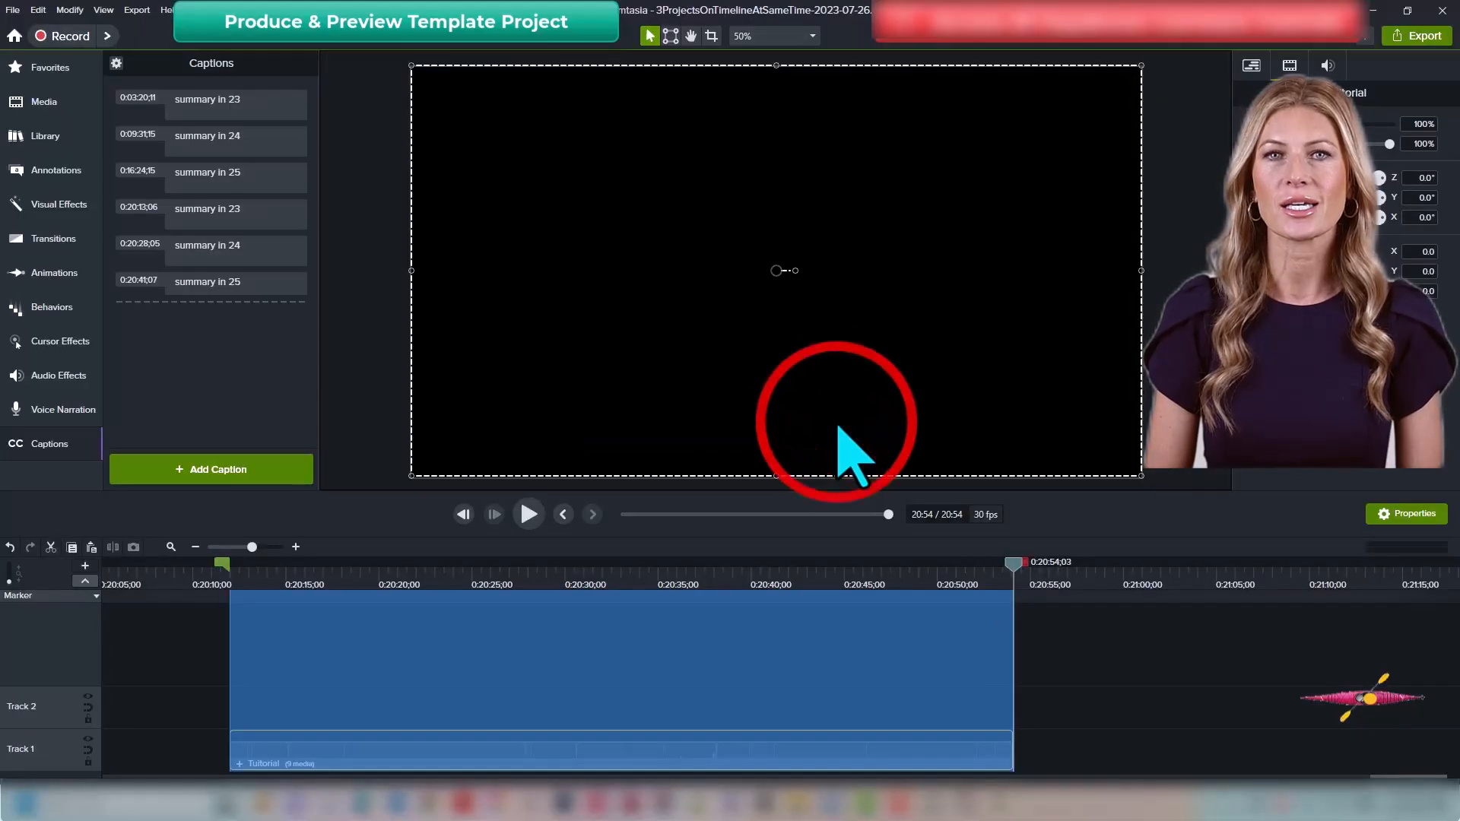
click(744, 339)
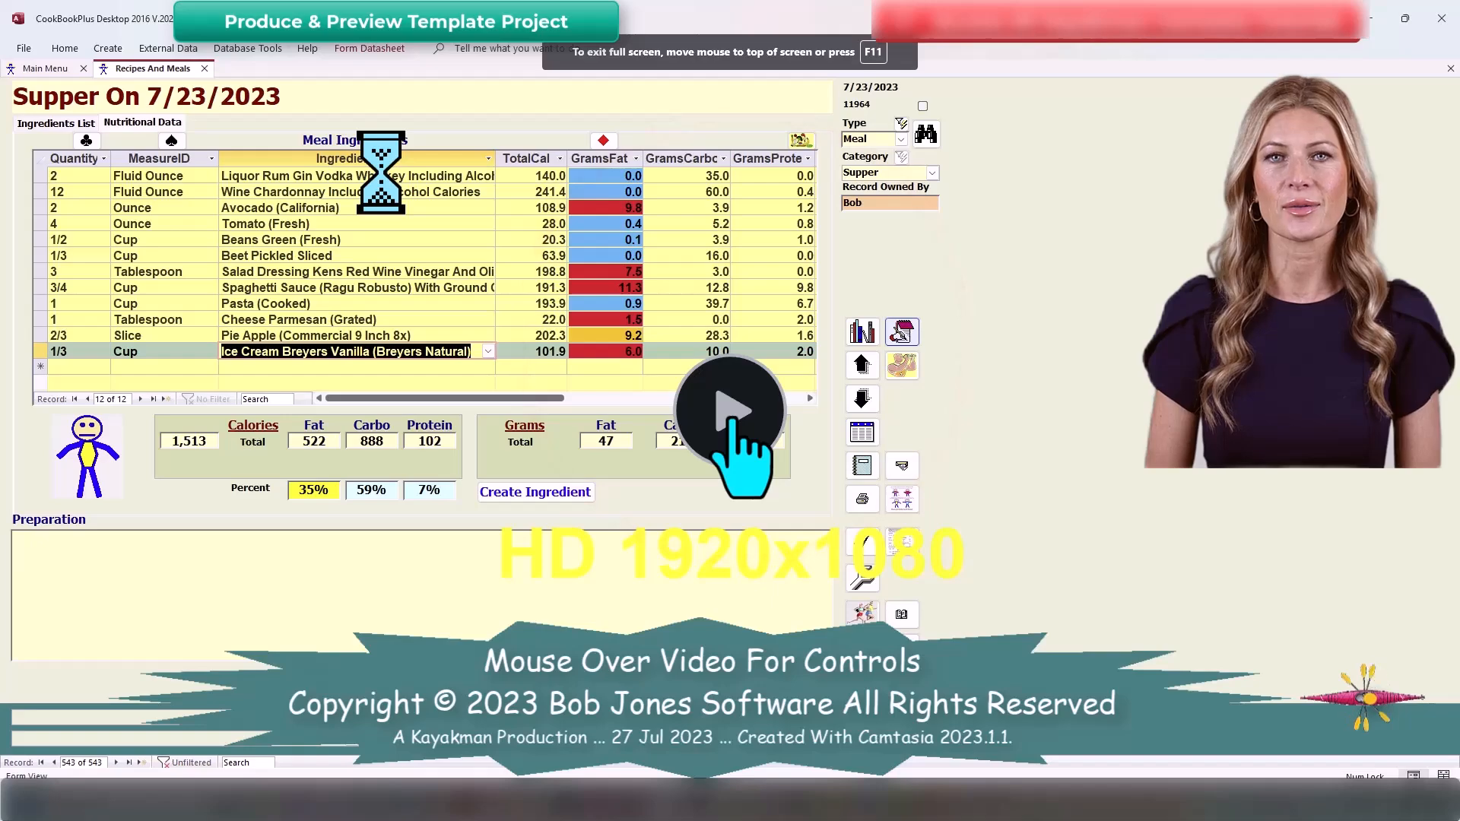
click(730, 415)
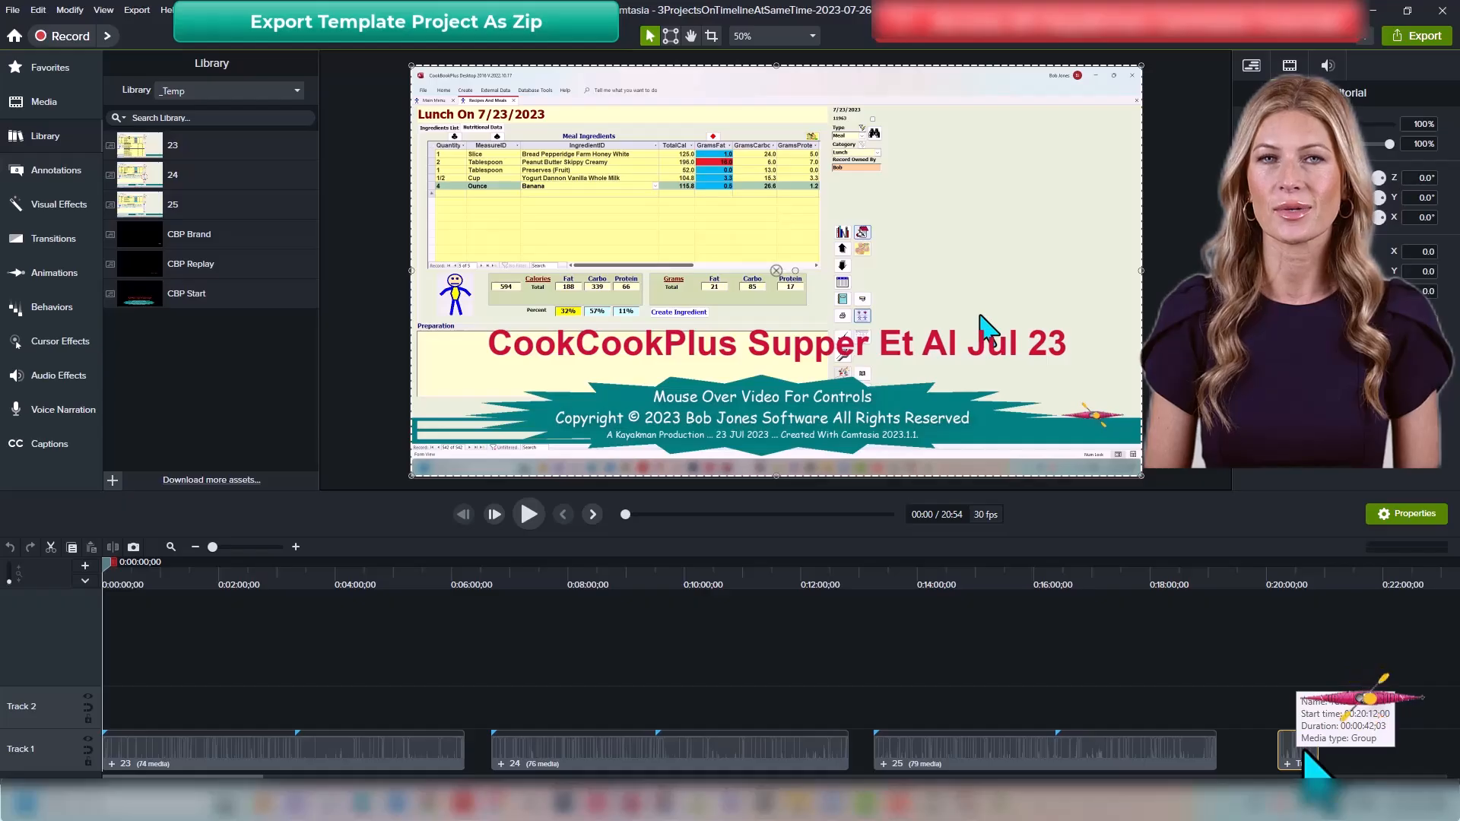
Step: Delete the Tutorial group from the timeline and start a new project without saving changes
key(Delete)
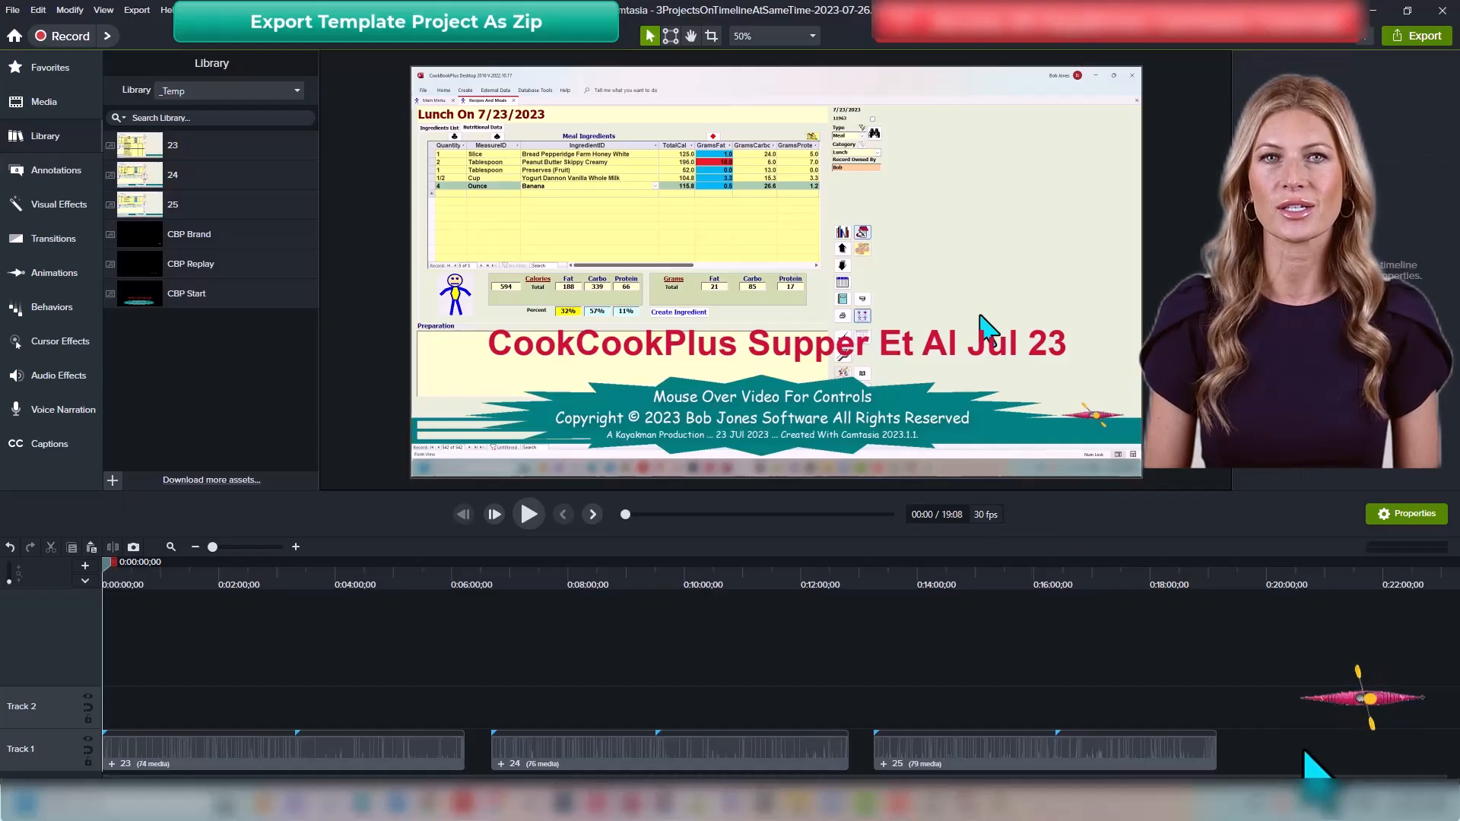
key(ctrl+n)
key(Right)
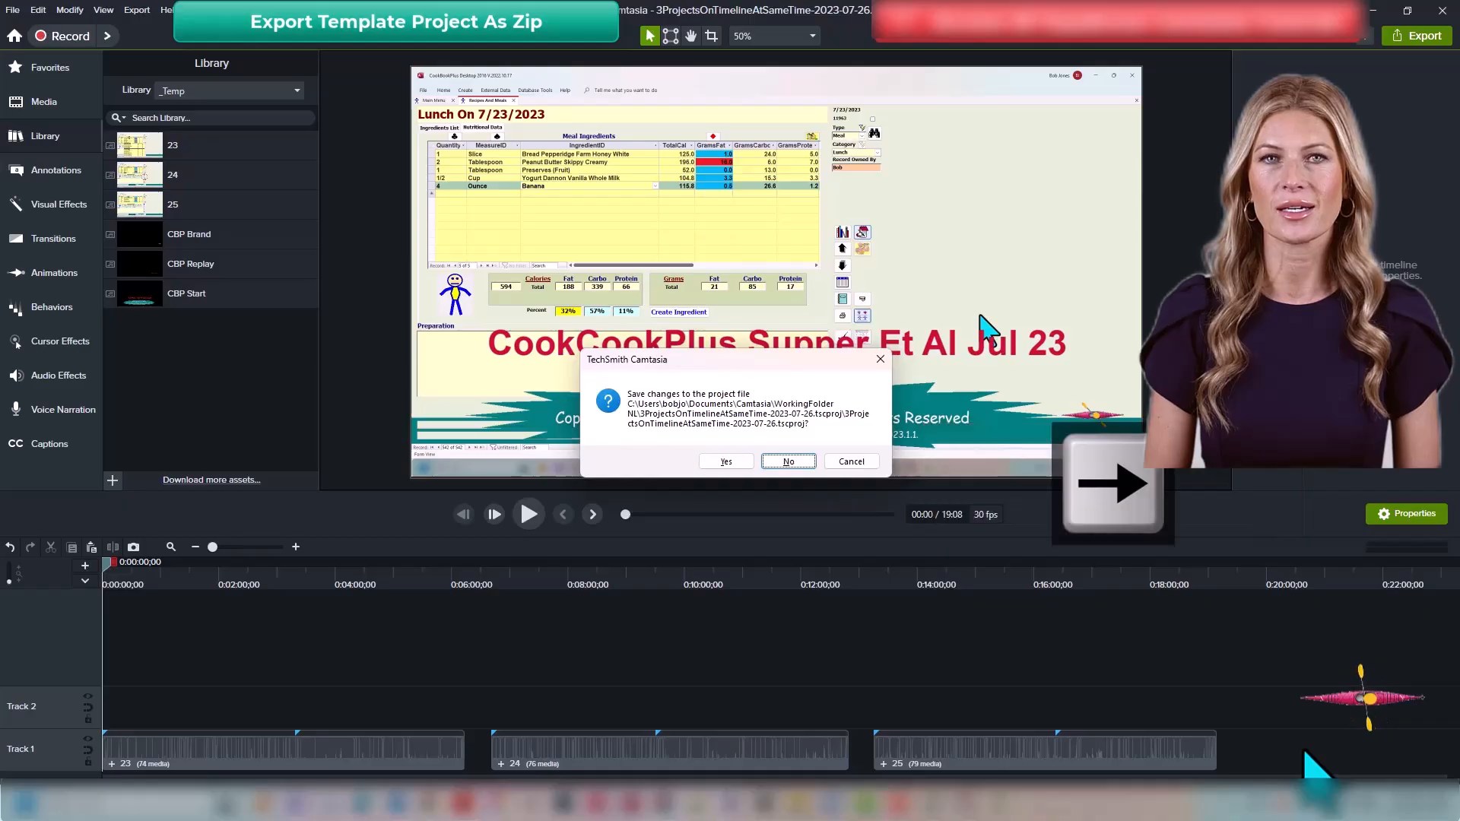
key(Return)
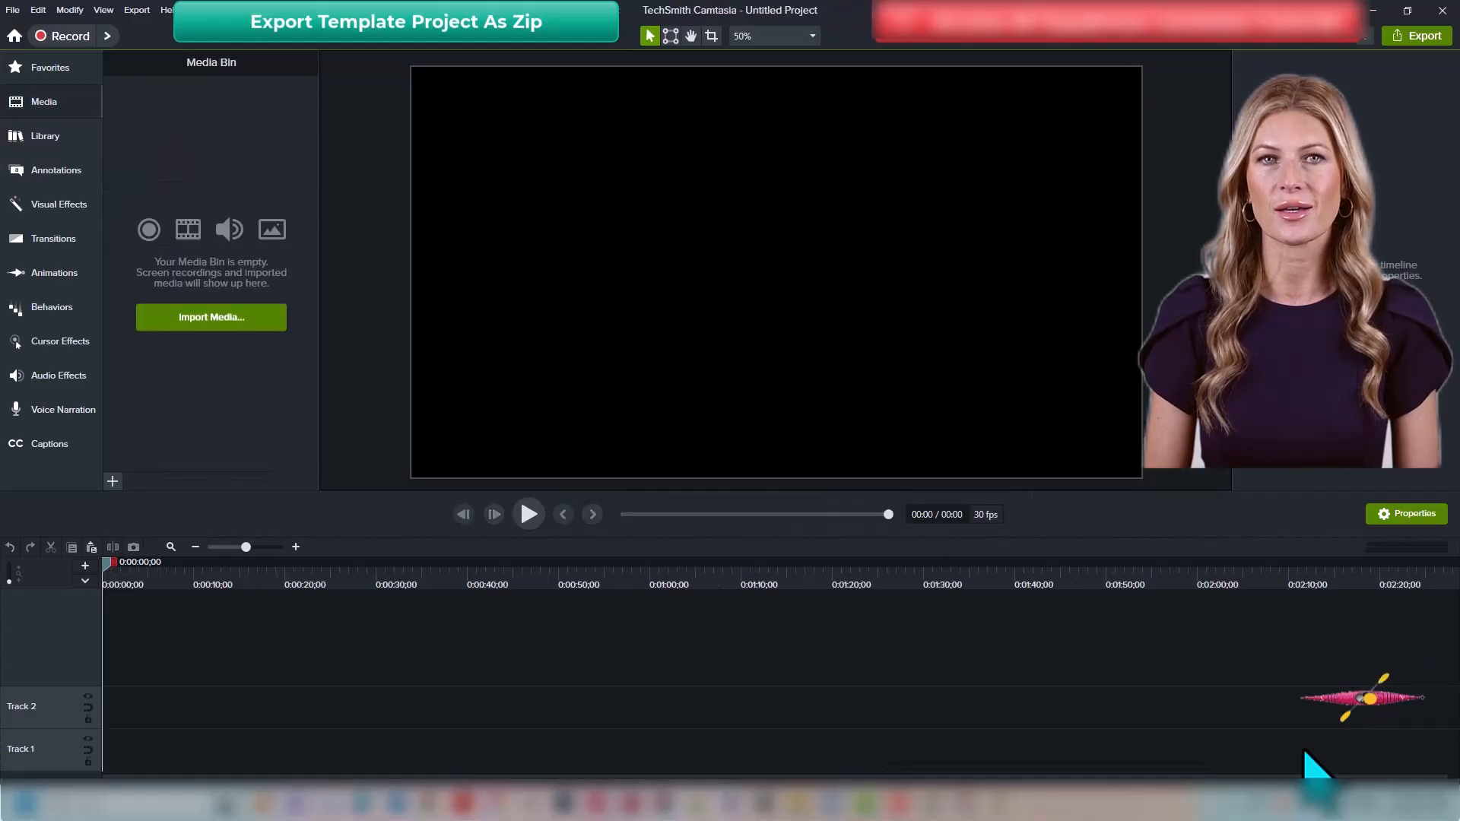